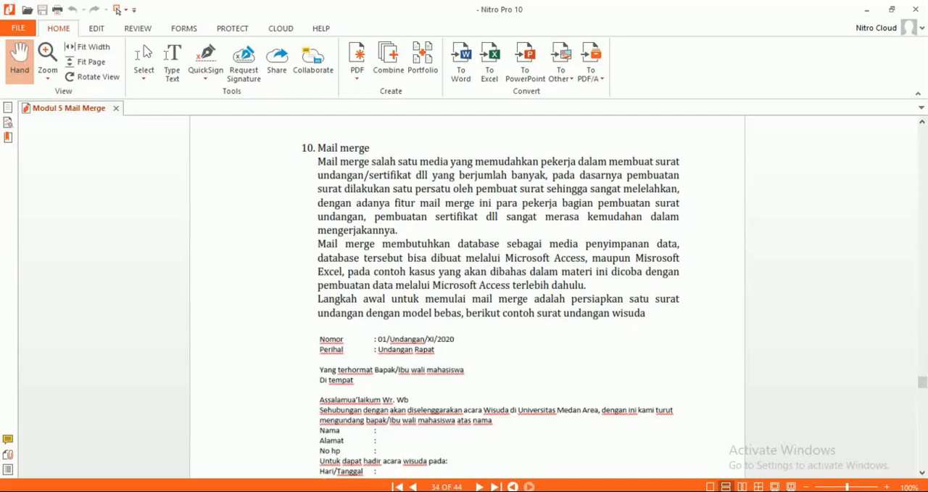
# Read the mail merge section of the PDF module, then switch to the invitation letter in Word and examine its recipient and event lines.
pyautogui.scroll(-1, 491, 297)
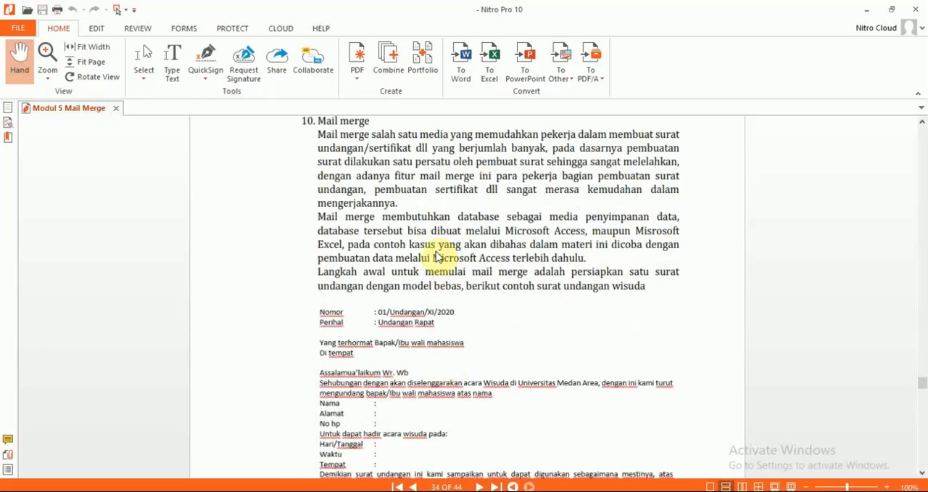
pyautogui.scroll(-4, 820, 326)
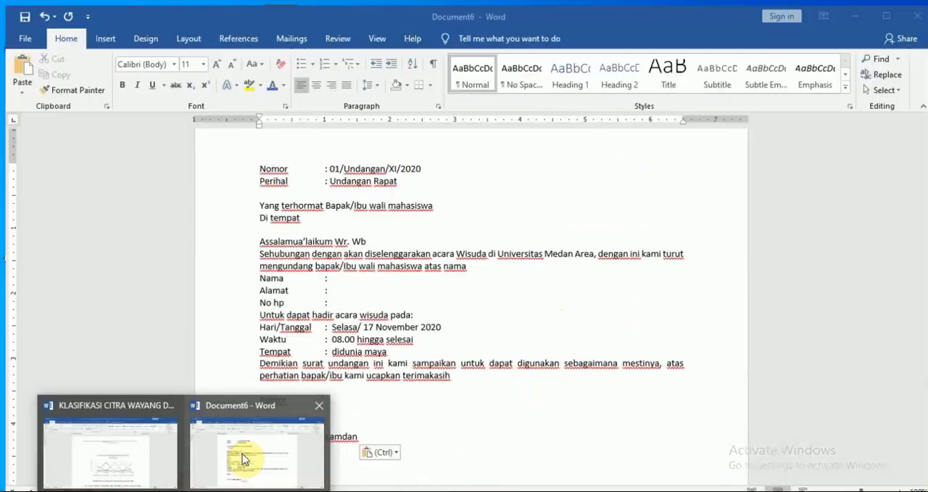
pyautogui.click(242, 453)
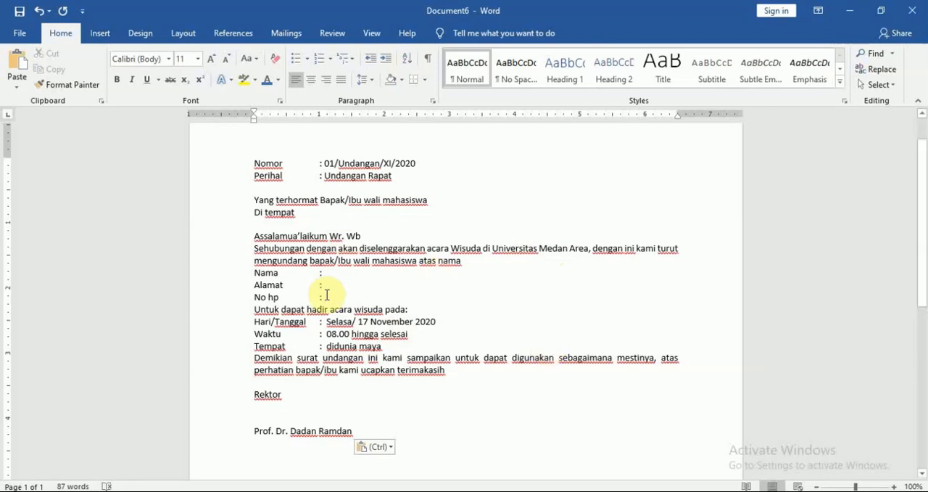
pyautogui.moveTo(257, 273); pyautogui.dragTo(385, 349)
pyautogui.click(503, 308)
pyautogui.click(385, 345)
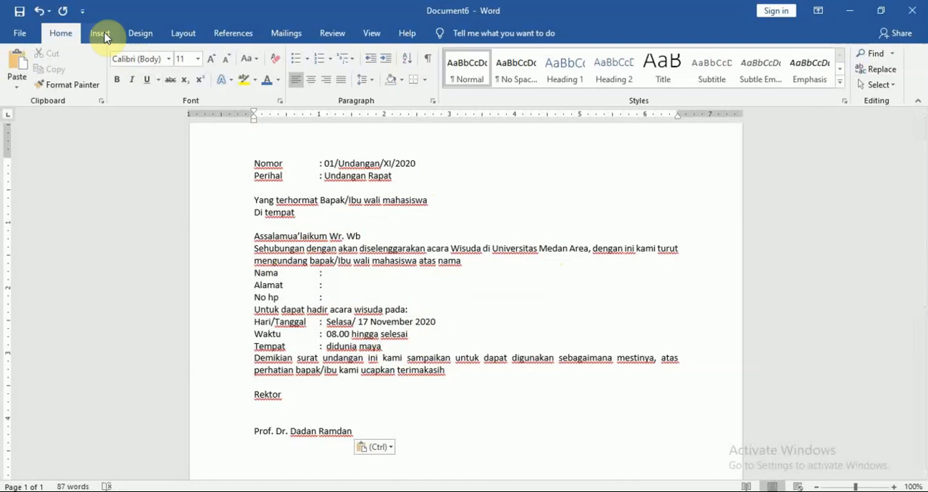
# Start the step-by-step mail merge wizard for letters, using the current document, and advance to recipient selection.
pyautogui.click(289, 33)
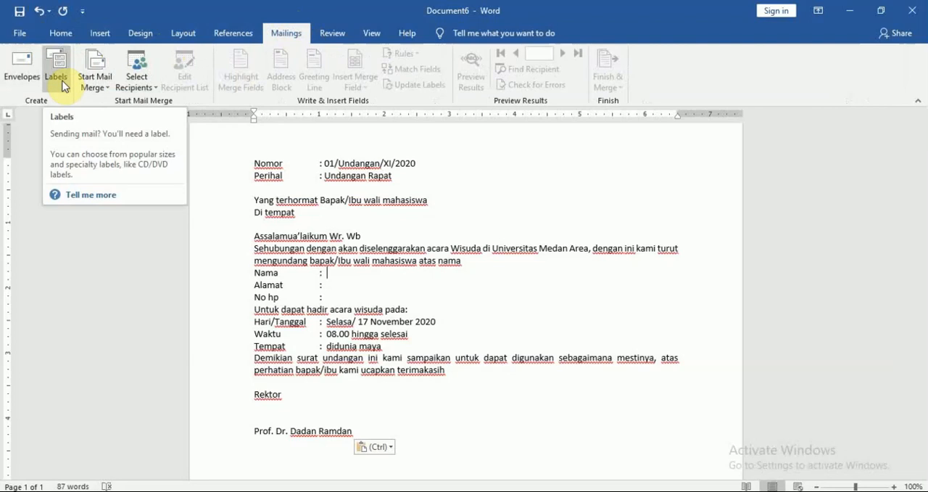
pyautogui.click(105, 90)
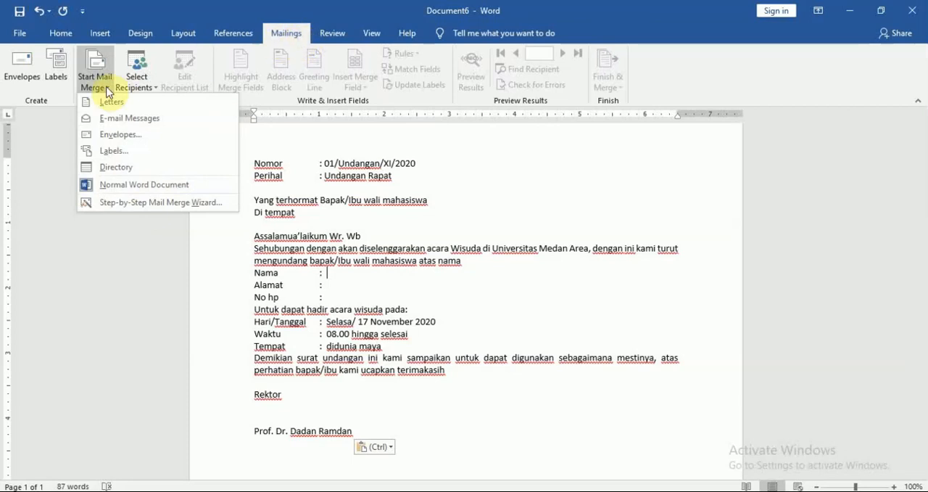
pyautogui.click(174, 205)
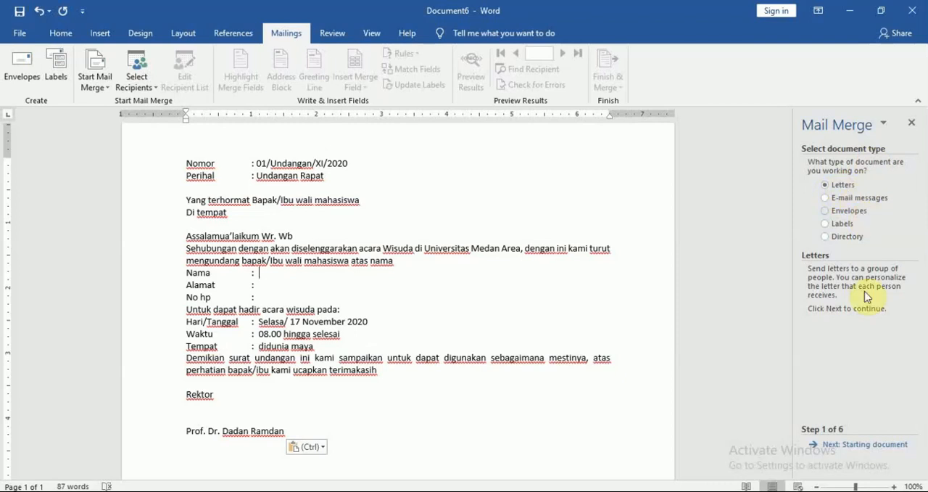
pyautogui.click(849, 451)
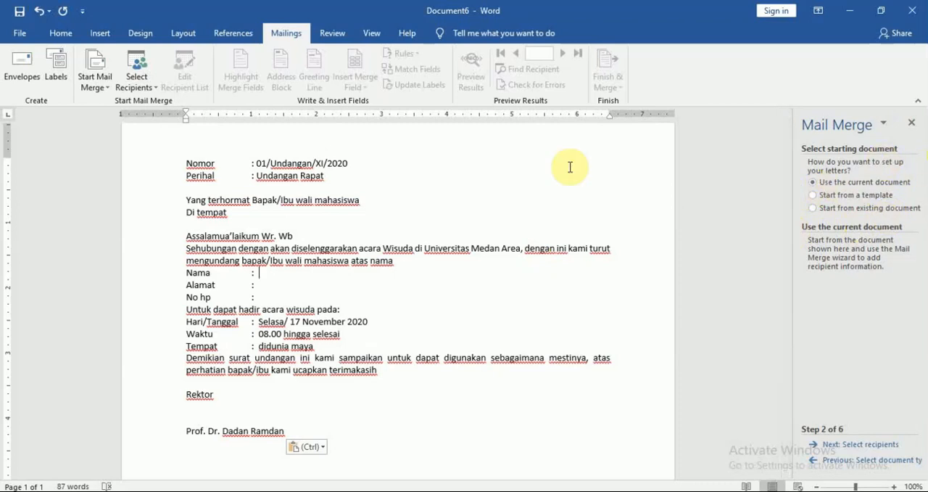
pyautogui.click(259, 273)
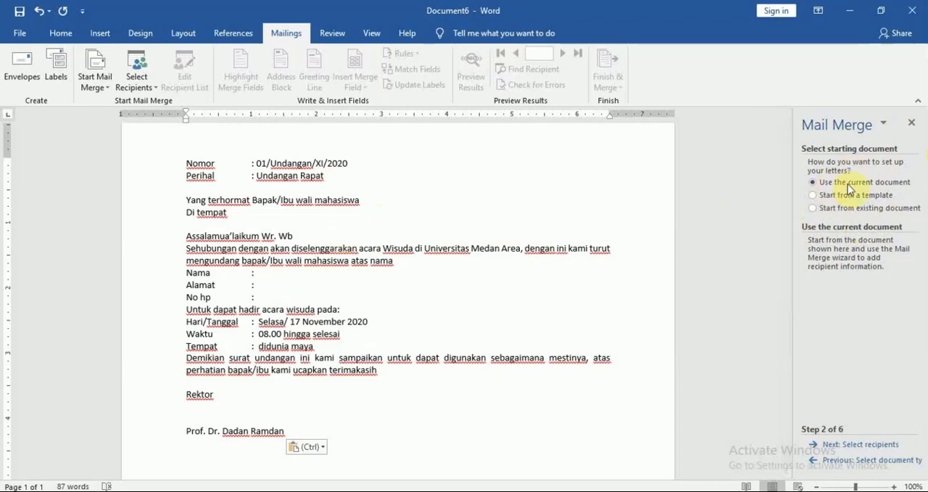
pyautogui.click(848, 445)
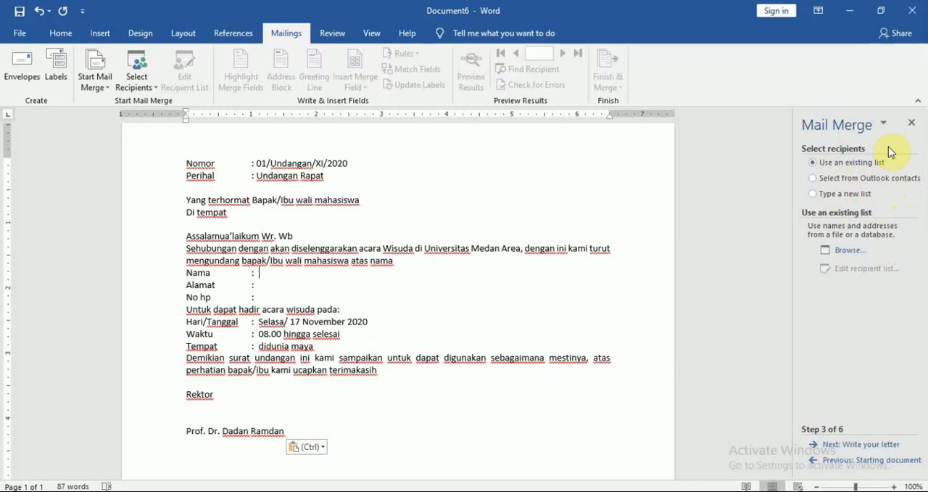
# Choose to type a new recipient list and open a blank address list for it.
pyautogui.click(814, 194)
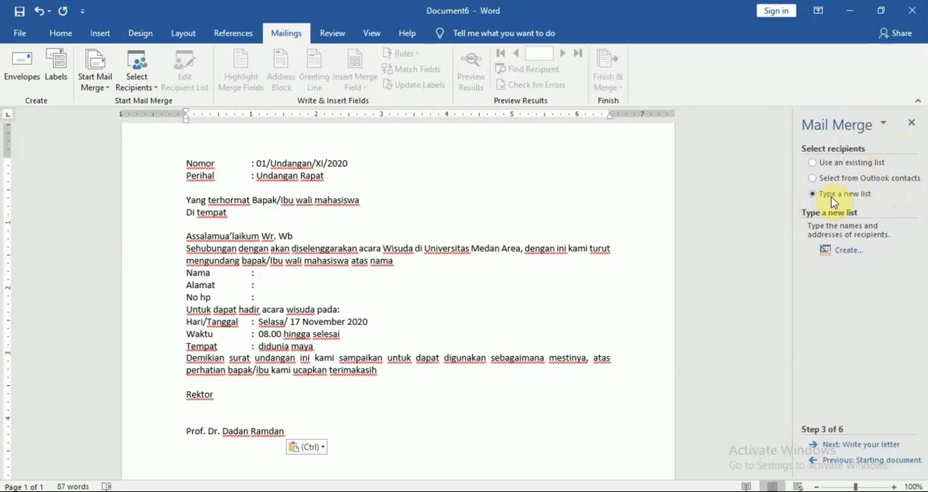
pyautogui.click(848, 254)
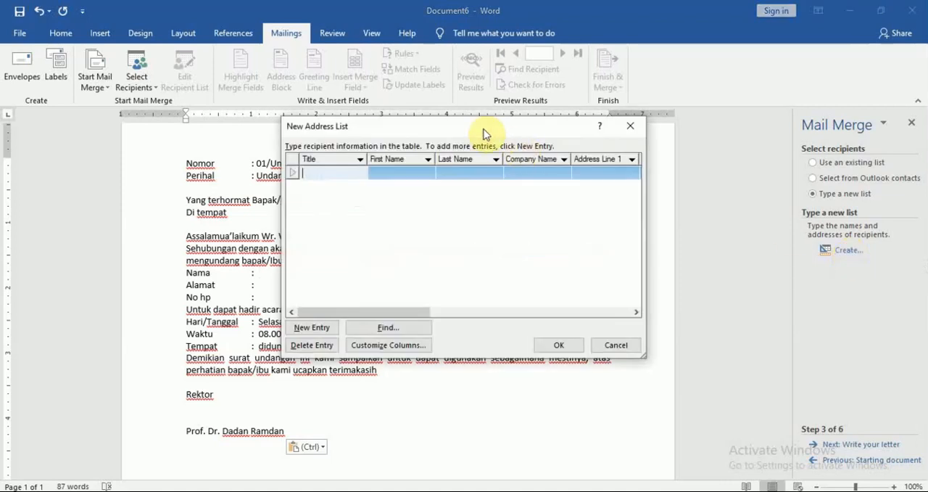
pyautogui.moveTo(472, 128); pyautogui.dragTo(493, 136)
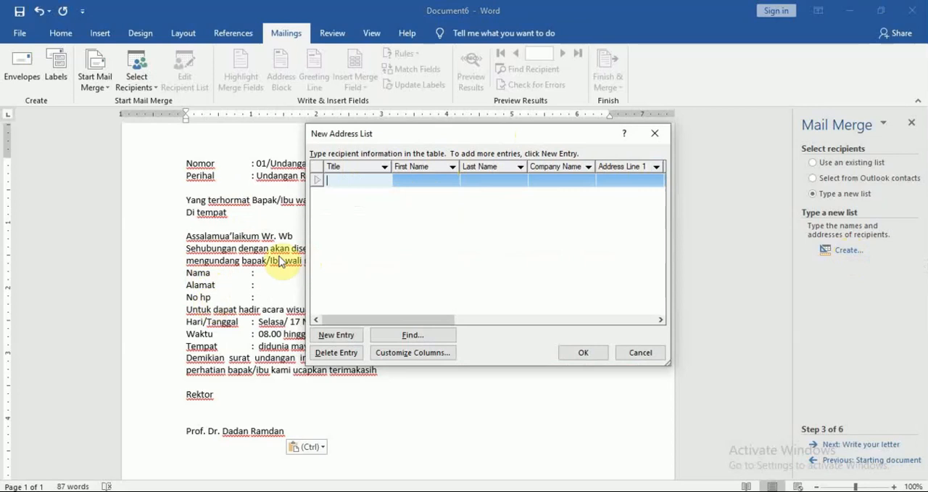
# Delete all default fields of the new address list, from E-mail Address up to Title.
pyautogui.click(424, 353)
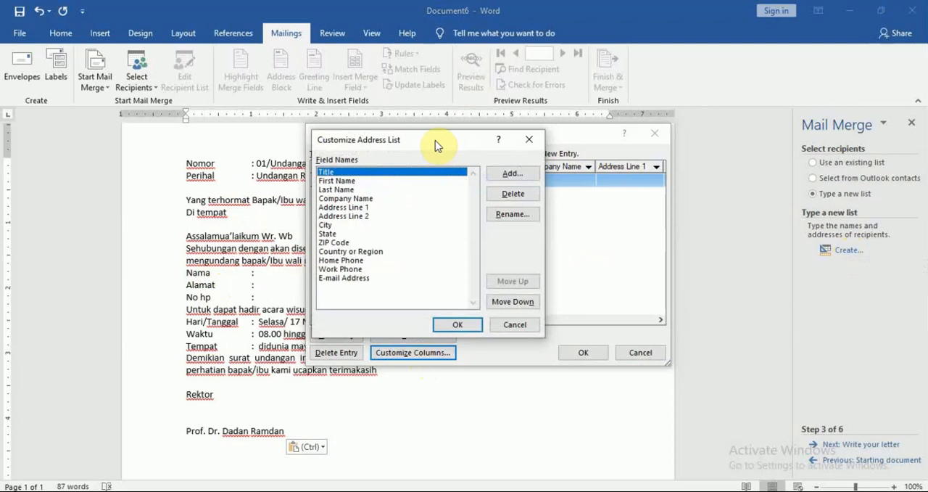
pyautogui.moveTo(437, 144); pyautogui.dragTo(553, 119)
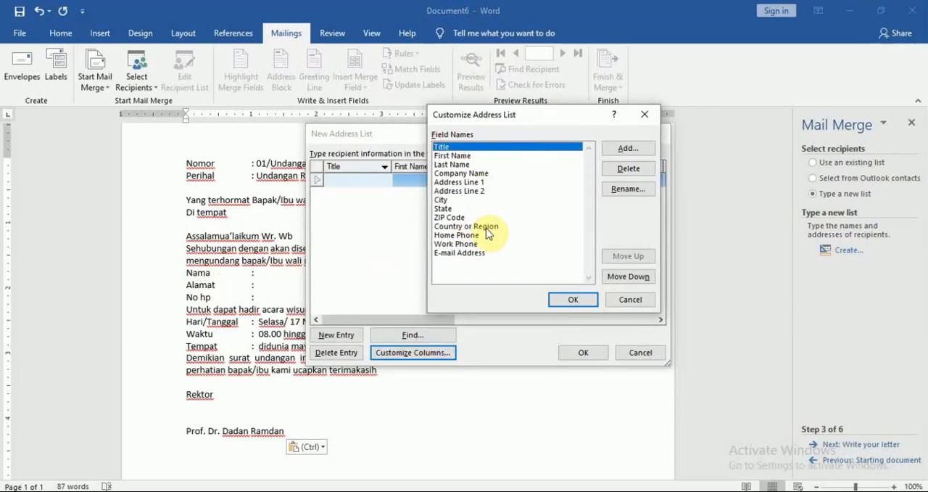
pyautogui.click(478, 252)
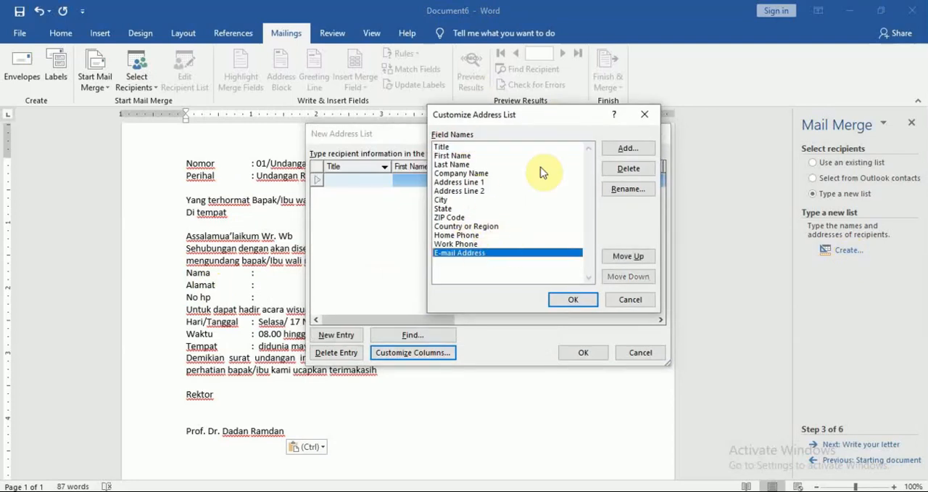
pyautogui.click(622, 179)
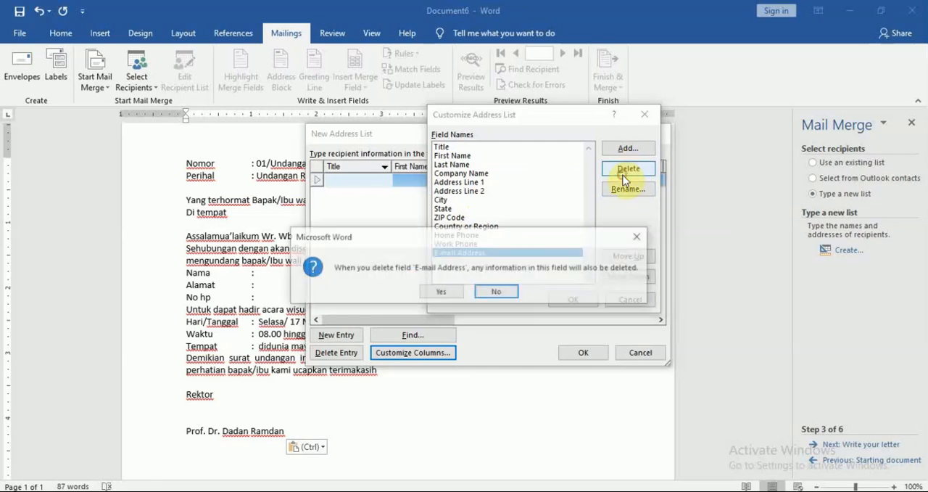
pyautogui.press('Left')
pyautogui.press('Return')
pyautogui.click(622, 179)
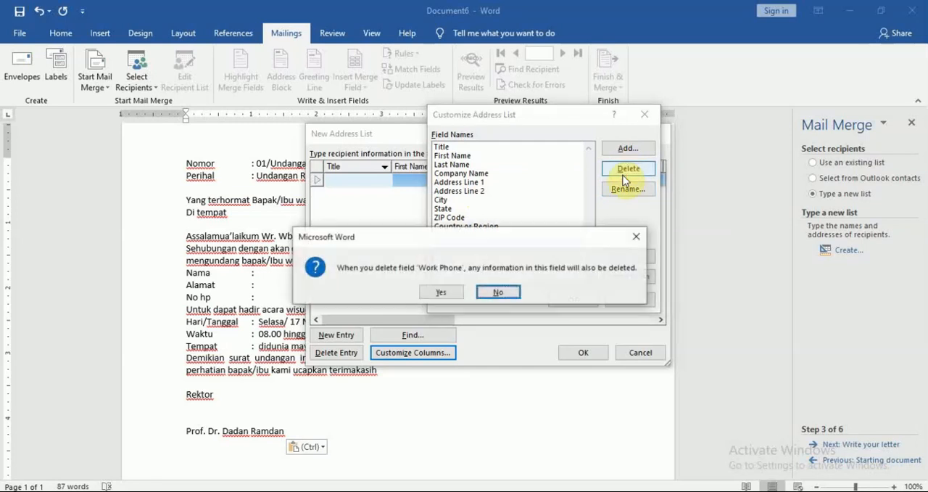
pyautogui.press('Left')
pyautogui.press('Return')
pyautogui.click(622, 179)
pyautogui.press('Left')
pyautogui.press('Return')
pyautogui.click(622, 179)
pyautogui.press('Left')
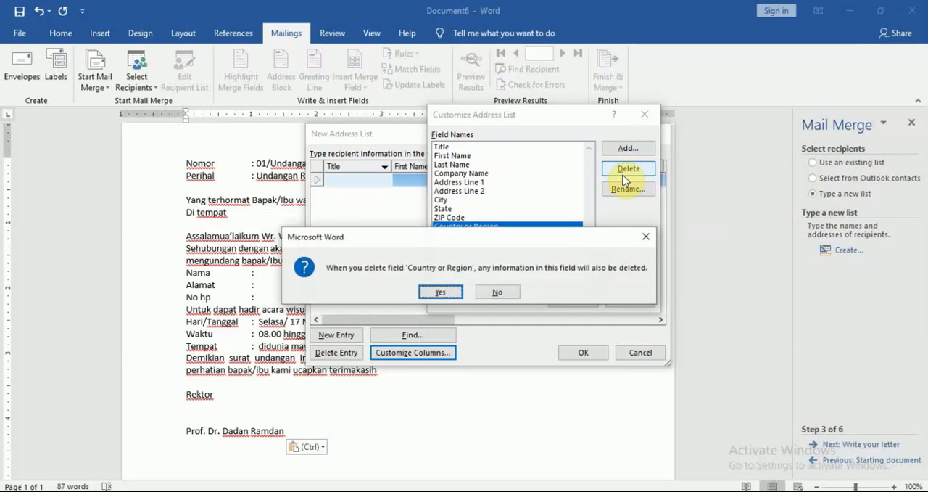
pyautogui.press('Return')
pyautogui.click(622, 179)
pyautogui.press('Left')
pyautogui.press('Return')
pyautogui.click(622, 179)
pyautogui.press('Left')
pyautogui.press('Return')
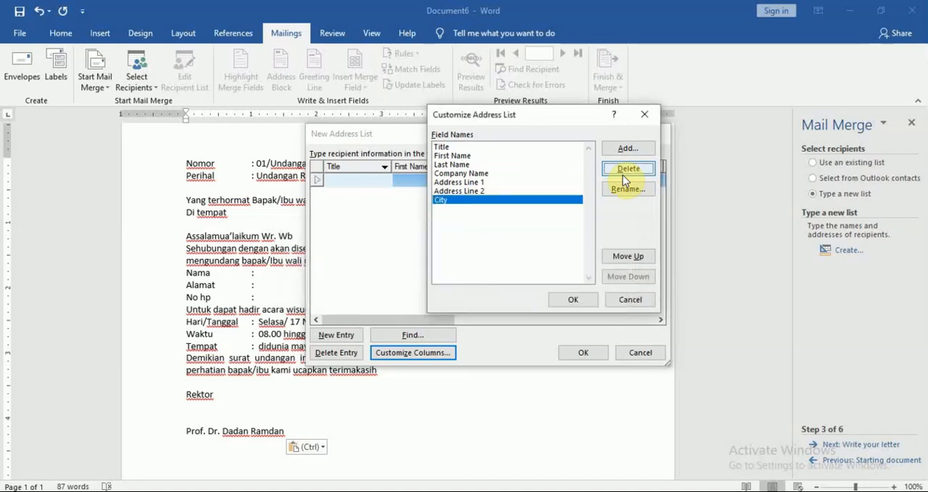
pyautogui.click(622, 180)
pyautogui.press('Left')
pyautogui.press('Return')
pyautogui.click(622, 179)
pyautogui.press('Left')
pyautogui.press('Return')
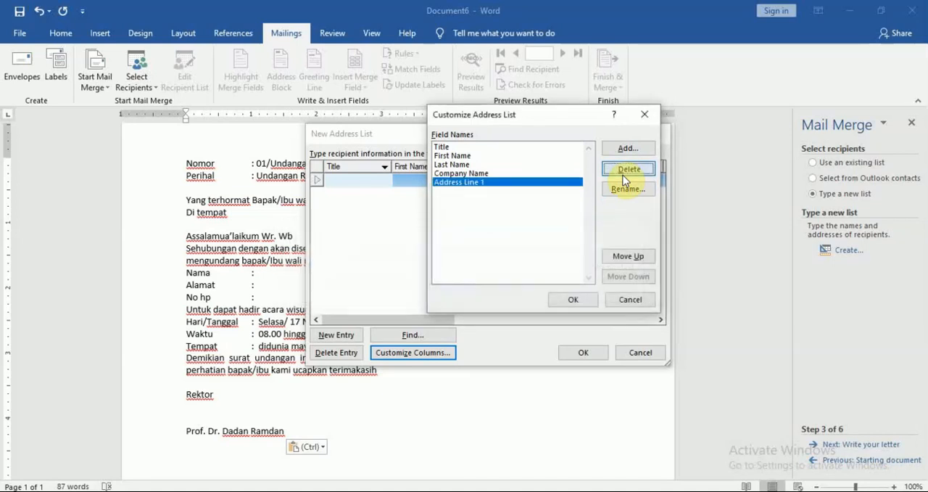
pyautogui.click(622, 179)
pyautogui.press('Left')
pyautogui.press('Return')
pyautogui.click(622, 179)
pyautogui.press('Left')
pyautogui.press('Return')
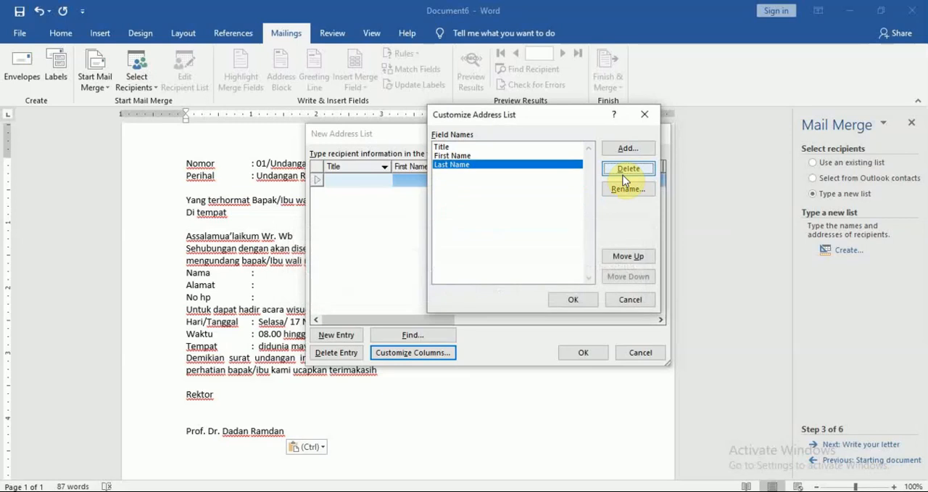
pyautogui.click(622, 179)
pyautogui.press('Left')
pyautogui.press('Return')
pyautogui.click(622, 179)
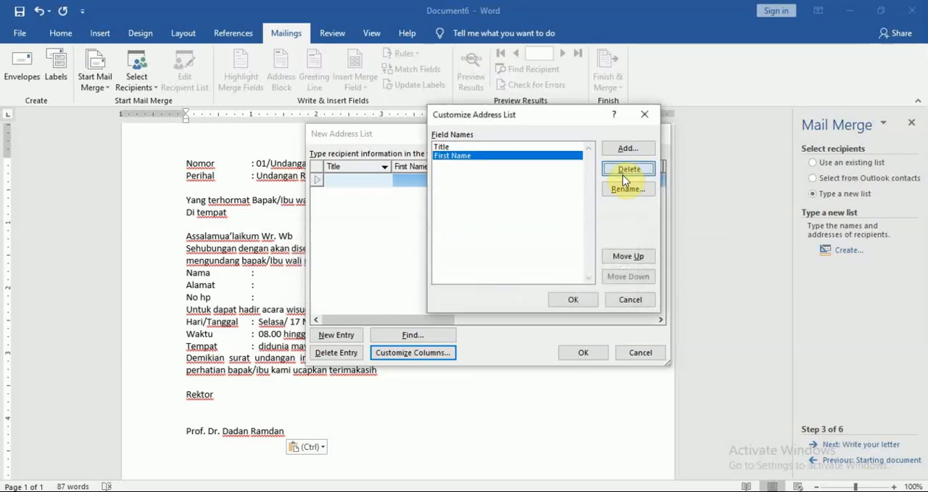
pyautogui.press('Left')
pyautogui.press('Return')
pyautogui.click(622, 180)
pyautogui.press('Left')
pyautogui.press('Return')
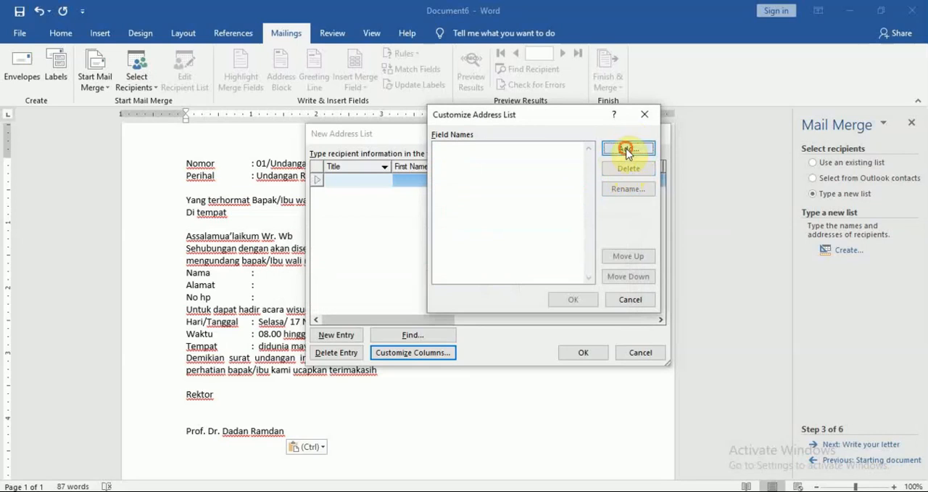
# Add the fields Nama, Alamat and No Hp to the address list and apply the customized columns.
pyautogui.click(627, 149)
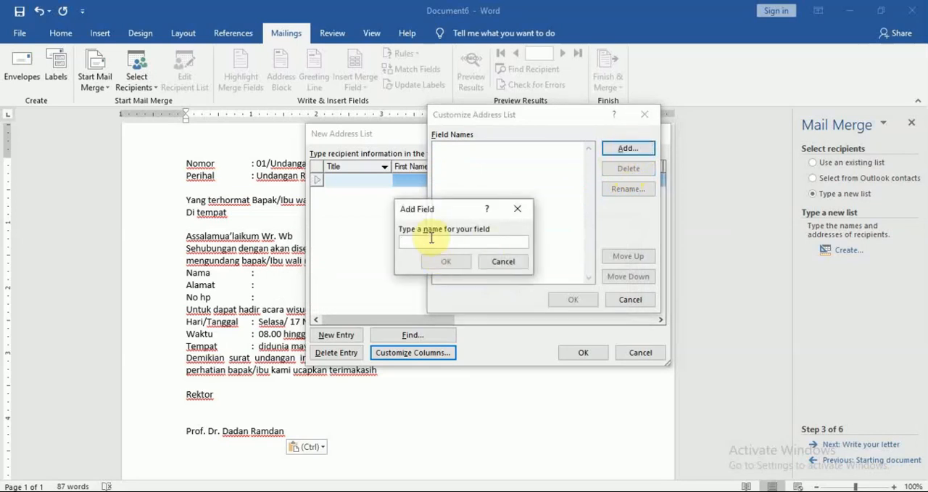
pyautogui.write('Nama')
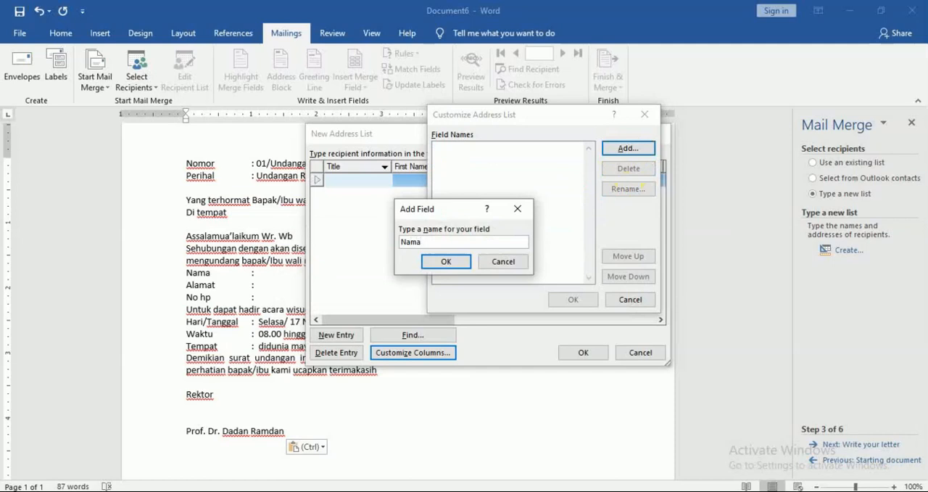
pyautogui.click(444, 263)
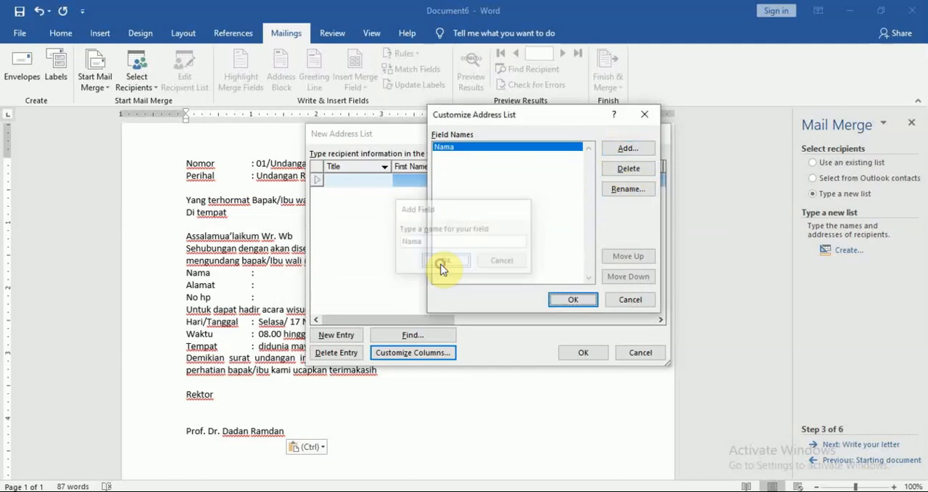
pyautogui.click(628, 150)
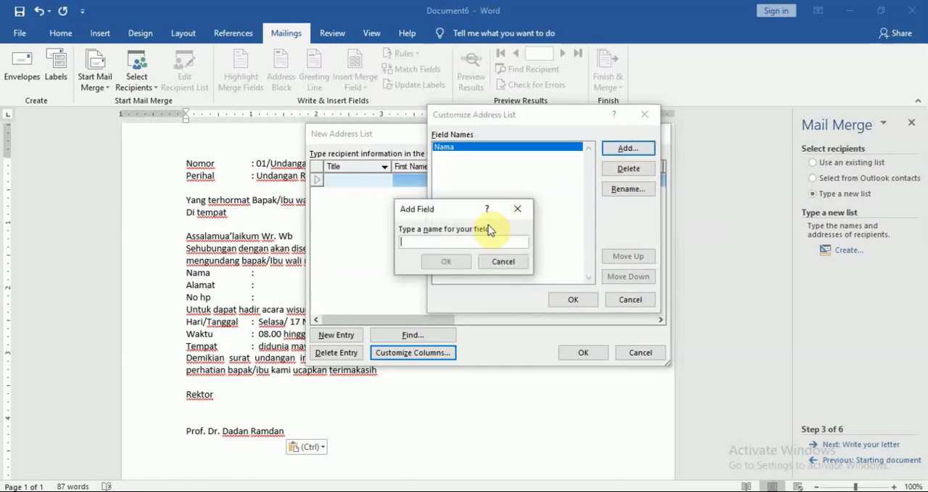
pyautogui.write('Alamat')
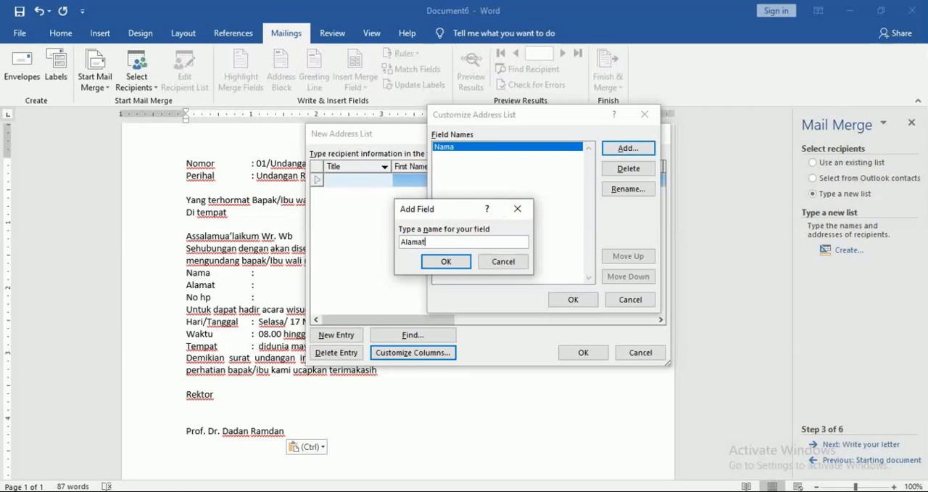
pyautogui.click(448, 262)
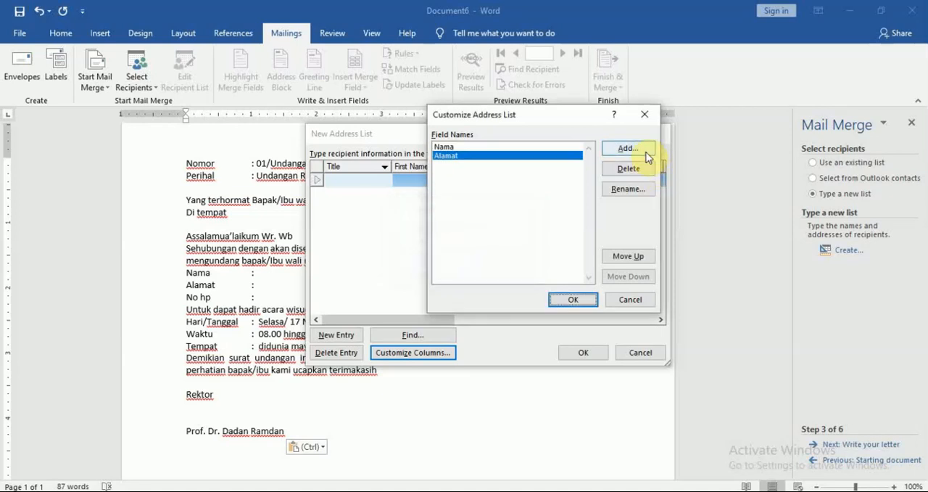
pyautogui.click(646, 155)
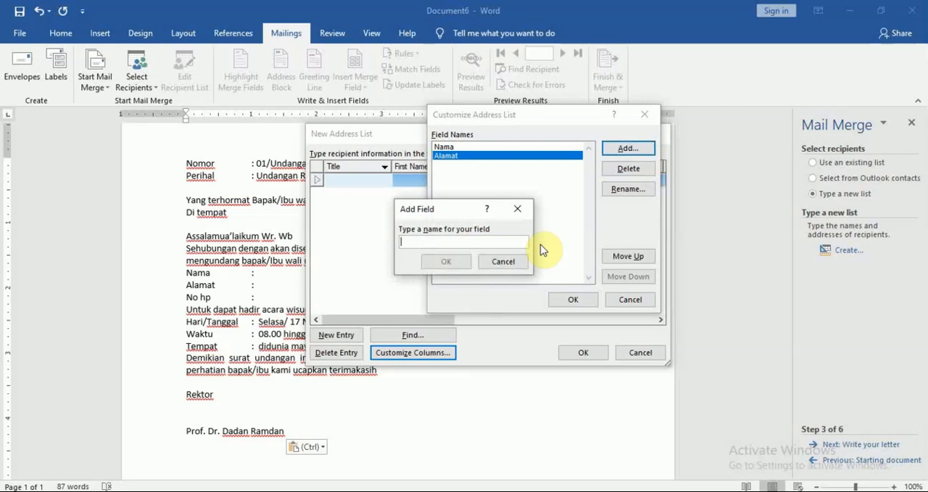
pyautogui.write('No Hp')
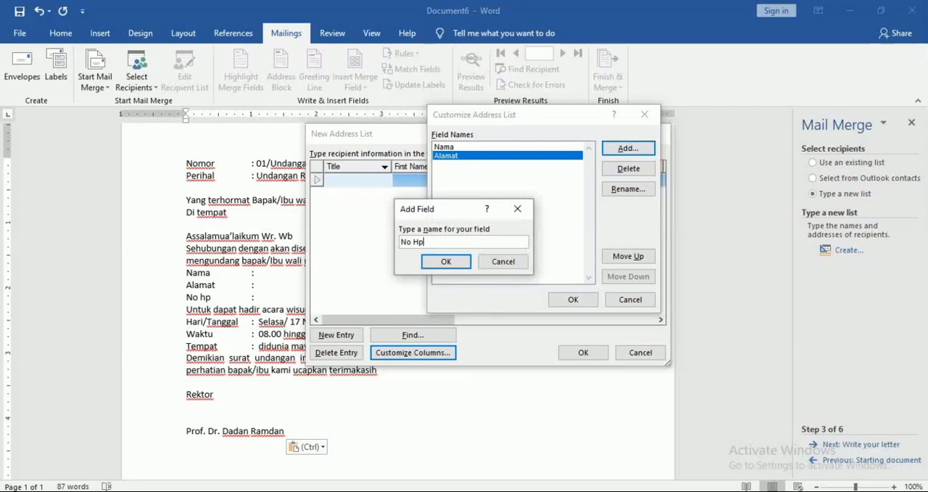
pyautogui.click(450, 262)
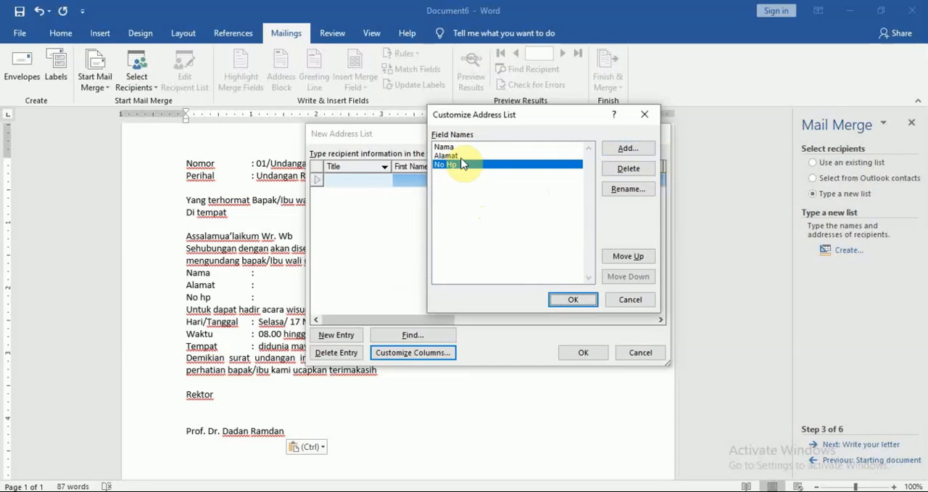
pyautogui.click(572, 300)
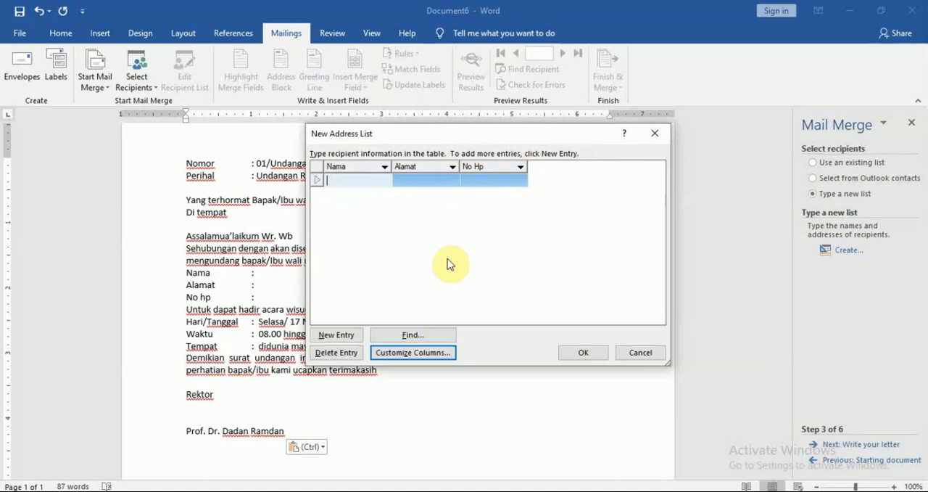
# Fill in the first address list entry with the recipient's name, street address and phone number under Nama, Alamat and No Hp.
pyautogui.write('Heru')
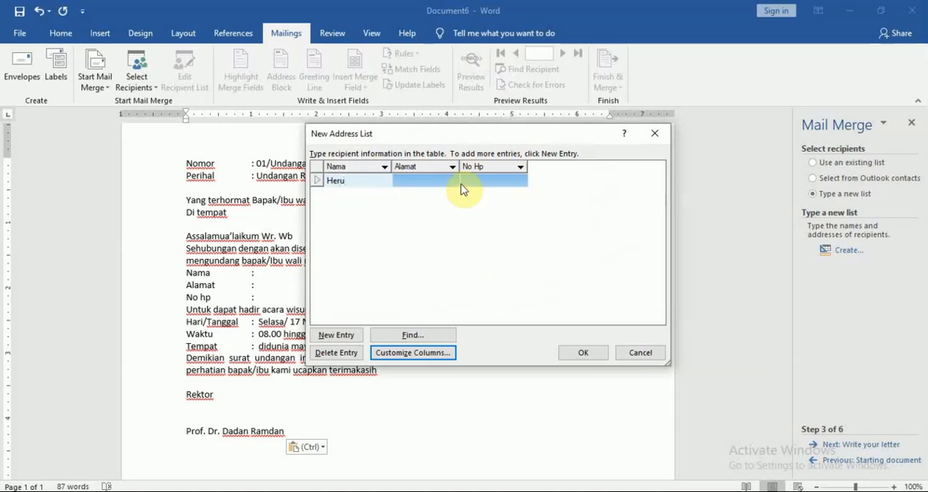
pyautogui.click(430, 181)
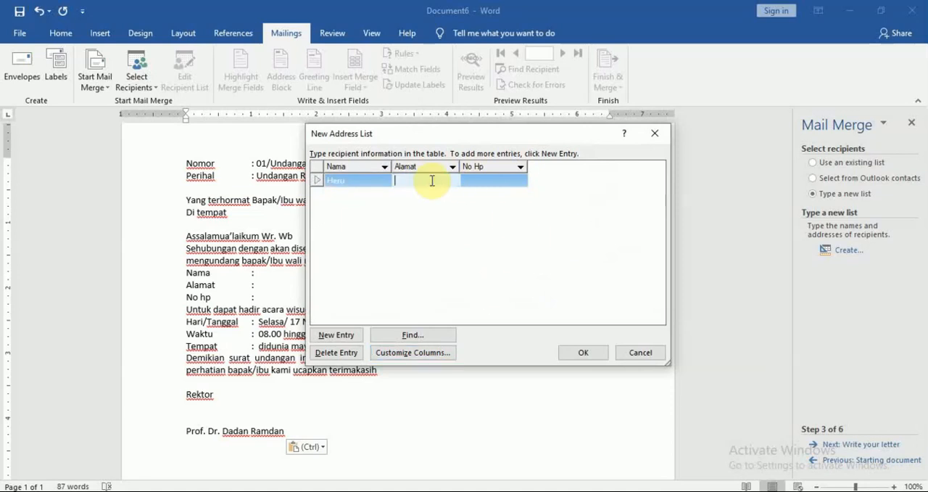
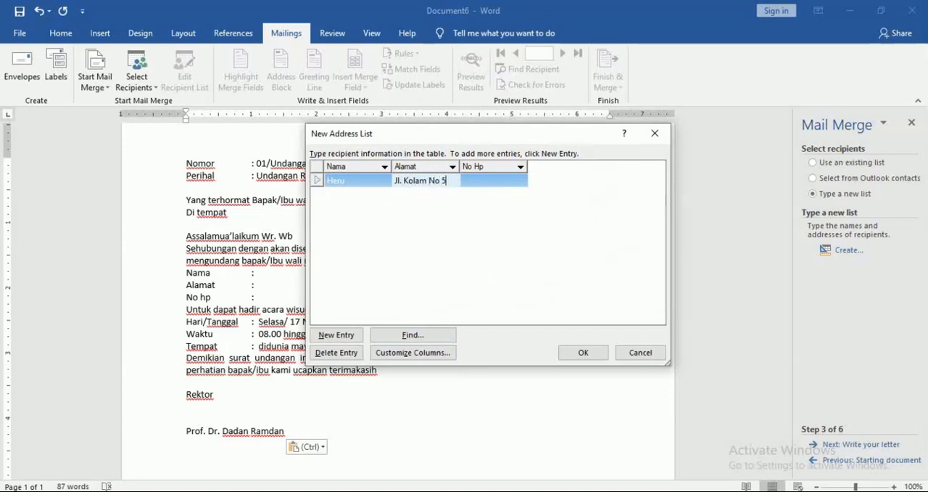
pyautogui.click(477, 177)
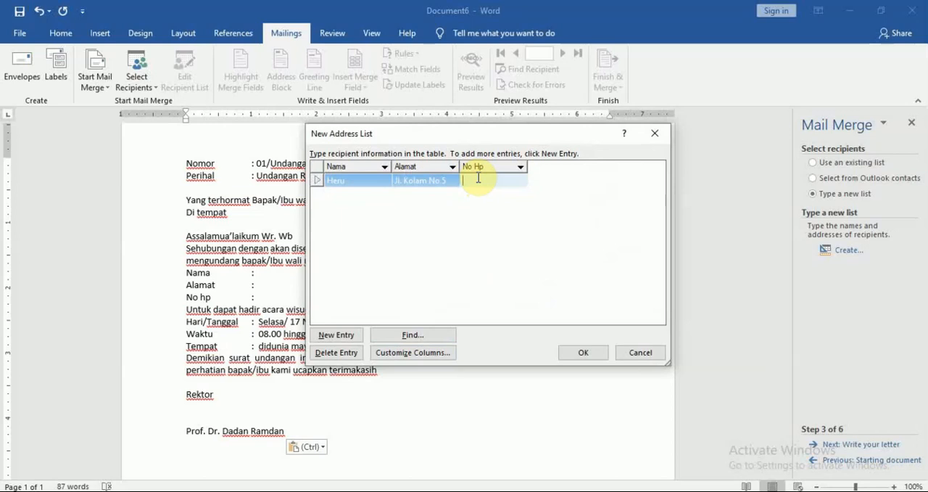
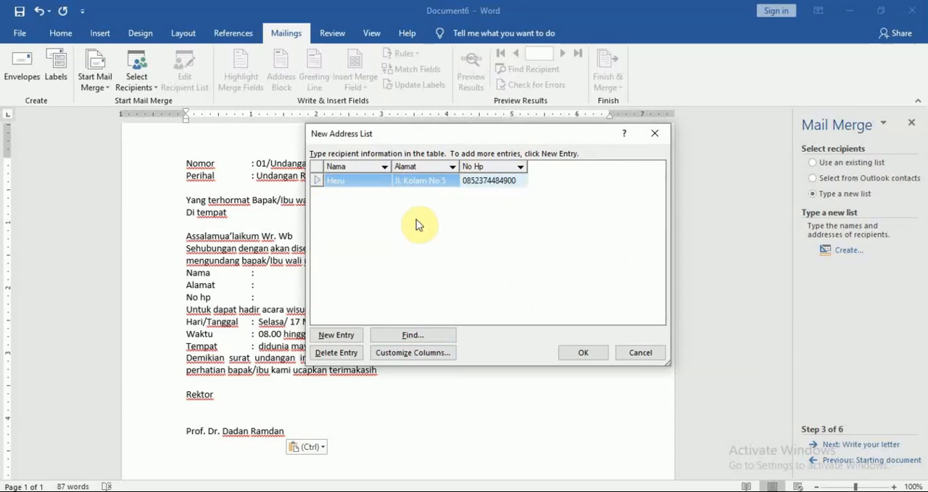
# Add a second entry to the address list with that recipient's name, street address and phone number.
pyautogui.click(347, 335)
pyautogui.write('Heri')
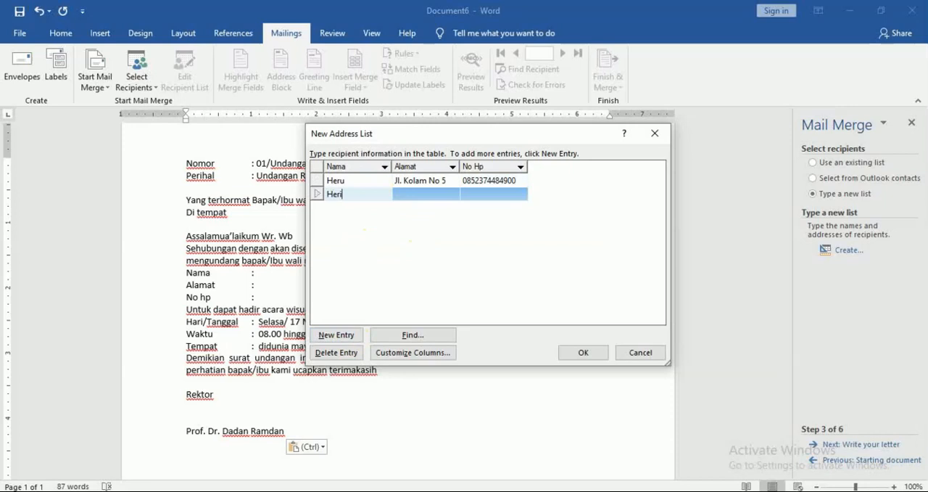
pyautogui.click(367, 209)
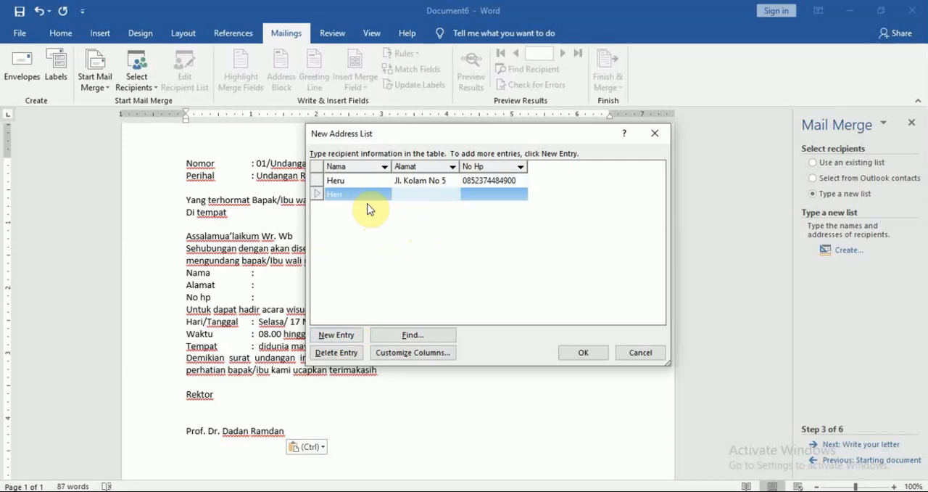
pyautogui.press('Tab')
pyautogui.press('Left')
pyautogui.press('Left')
pyautogui.press('Left')
pyautogui.press('BackSpace')
pyautogui.write('o')
pyautogui.press('End')
pyautogui.press('Tab')
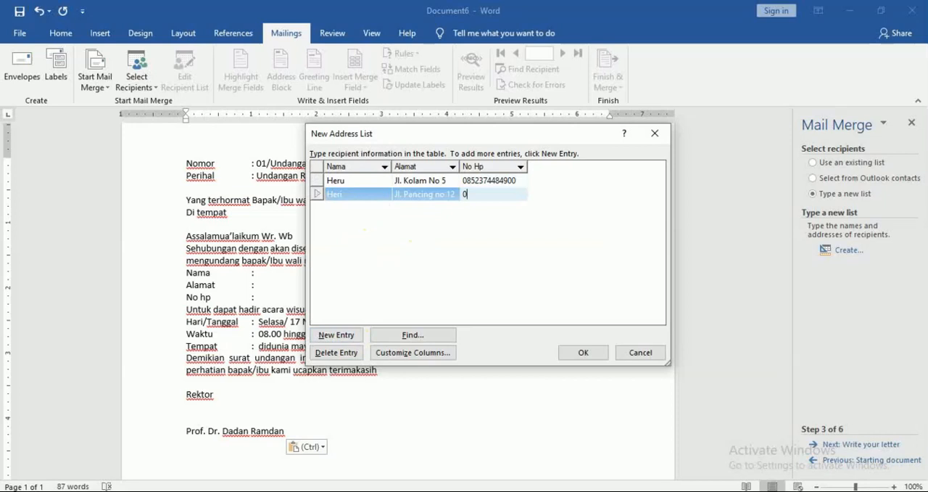
# Add a third entry to the address list with the recipient's name, street address and phone number.
pyautogui.press('Tab')
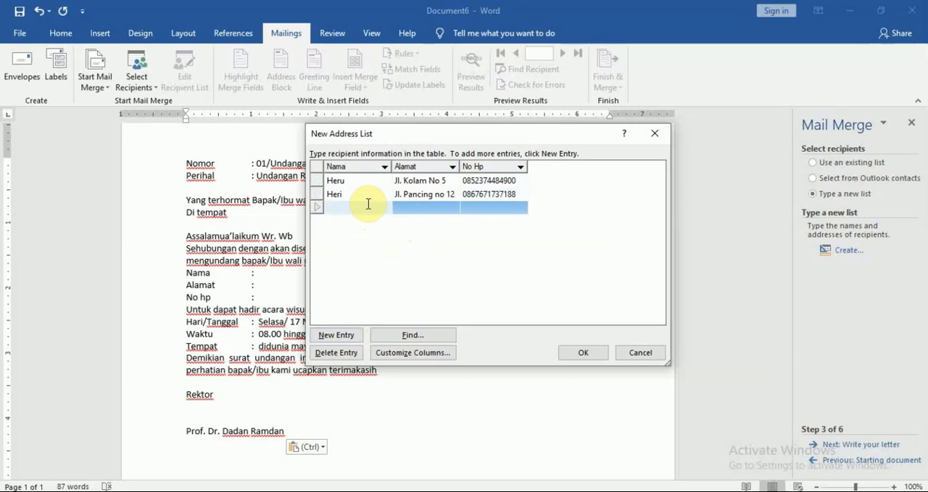
pyautogui.write('Feri')
pyautogui.press('Tab')
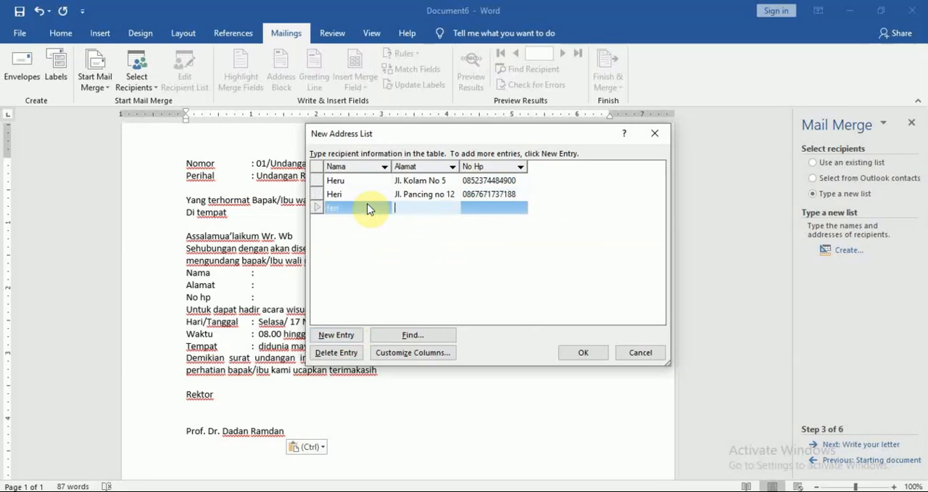
pyautogui.write('Jl. gagak hitam')
pyautogui.press('Tab')
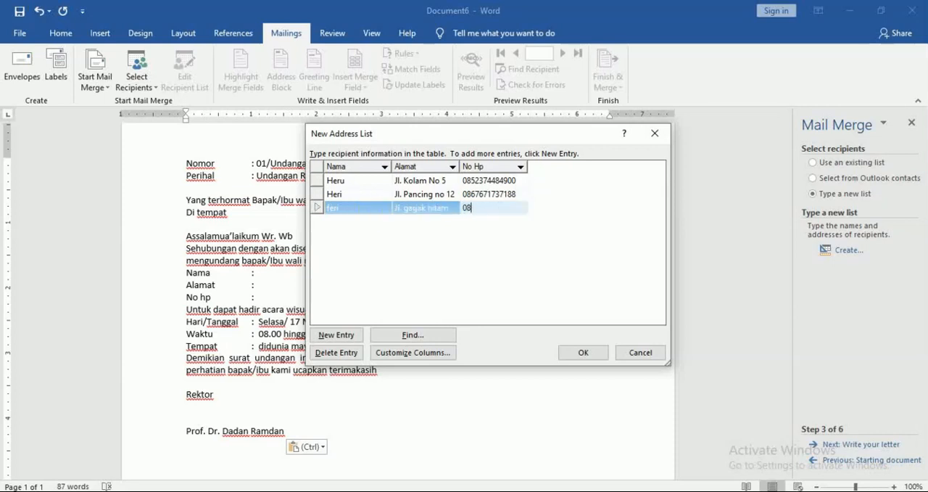
# Add a fourth address list entry, filling in the recipient's name, street address and phone number.
pyautogui.press('Tab')
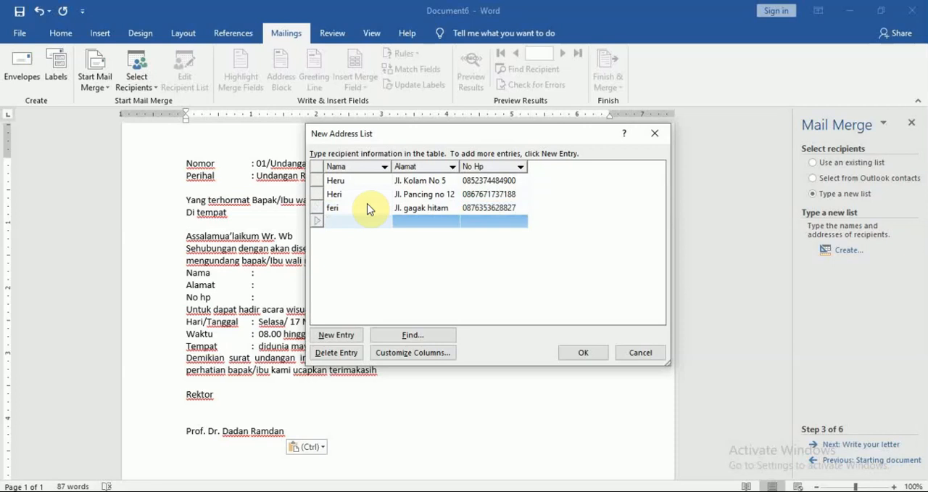
pyautogui.write('deli')
pyautogui.press('Tab')
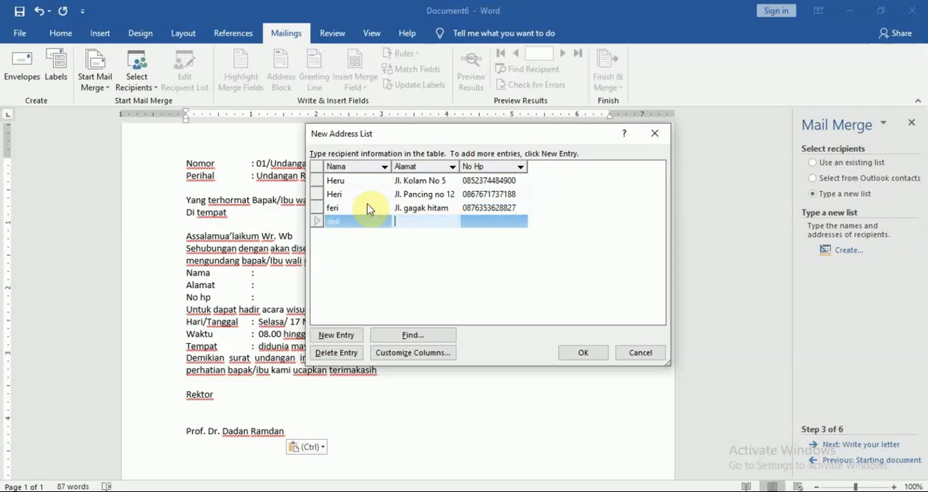
pyautogui.write('jl. gatot subroto')
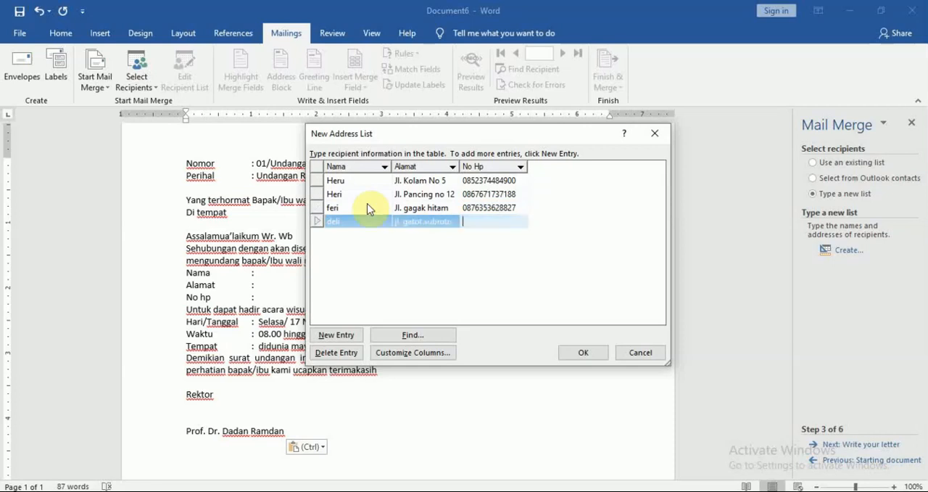
# Add a fifth address list entry, filling in the recipient's name, street address and phone number.
pyautogui.press('Tab')
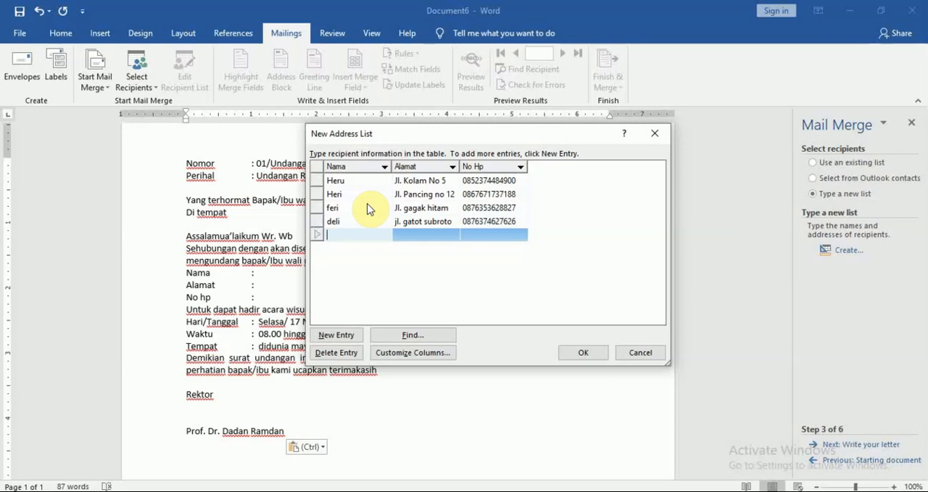
pyautogui.write('hani')
pyautogui.press('Tab')
pyautogui.write('Jl.')
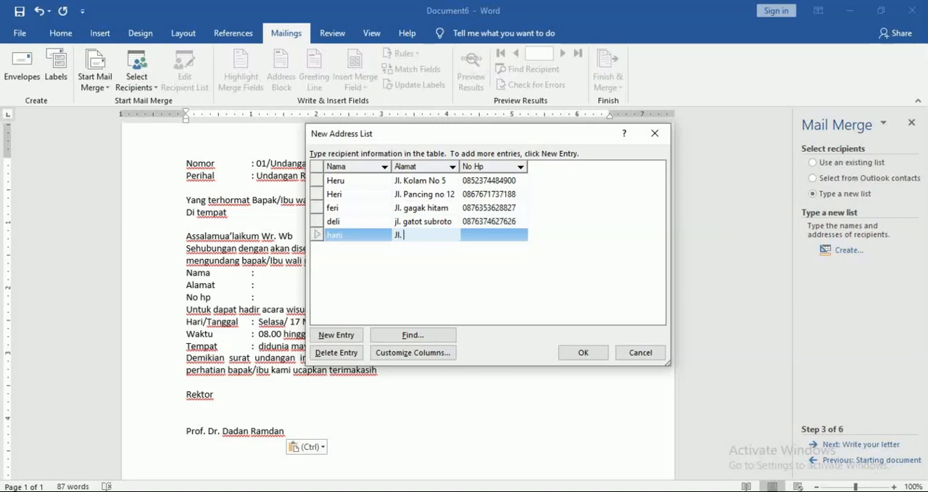
pyautogui.write(' perjuangan')
pyautogui.press('Tab')
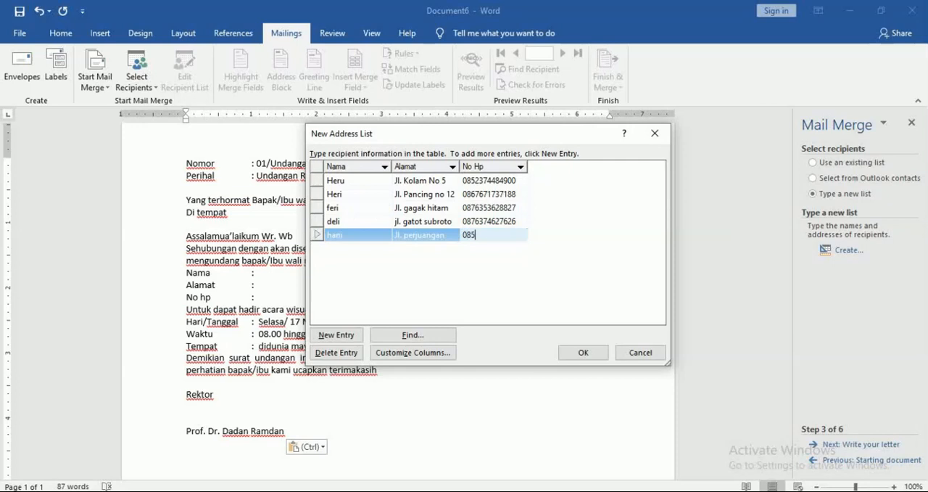
# Finish the address list and save it as undangan1 in the Athir folder on drive D:.
pyautogui.click(585, 354)
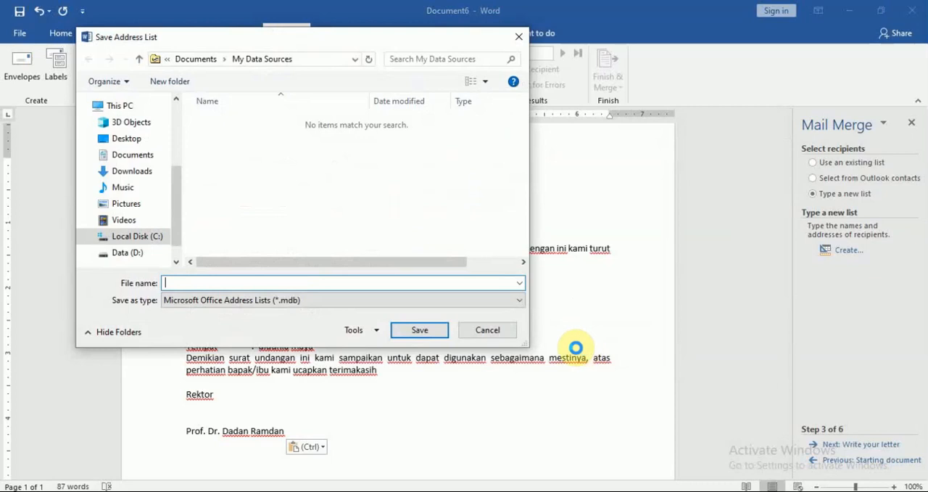
pyautogui.moveTo(305, 37); pyautogui.dragTo(461, 76)
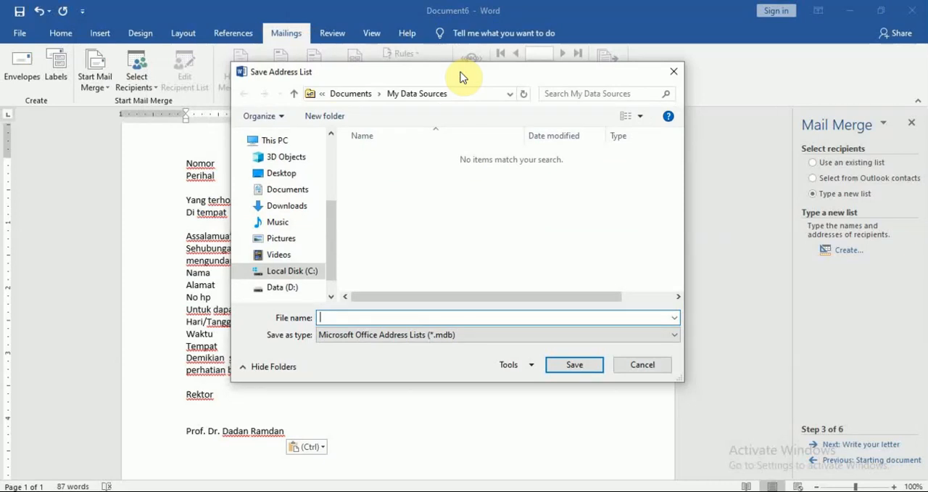
pyautogui.click(282, 290)
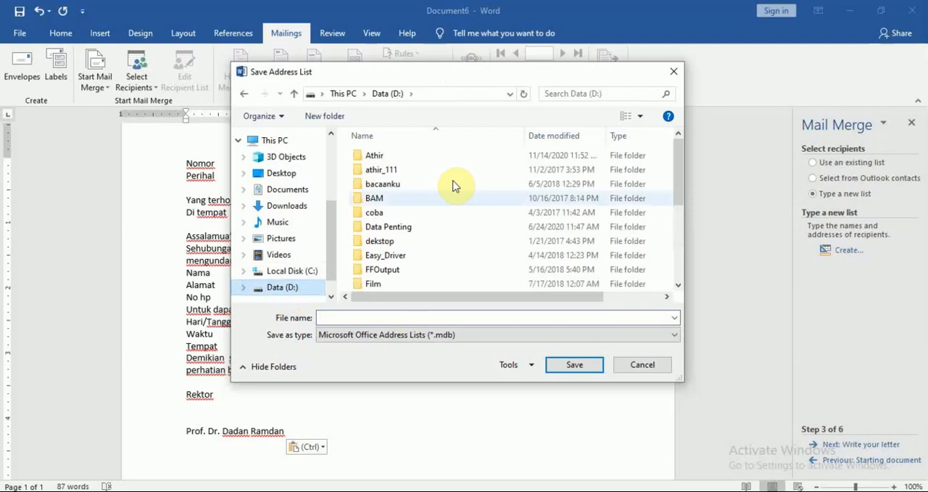
pyautogui.doubleClick(372, 161)
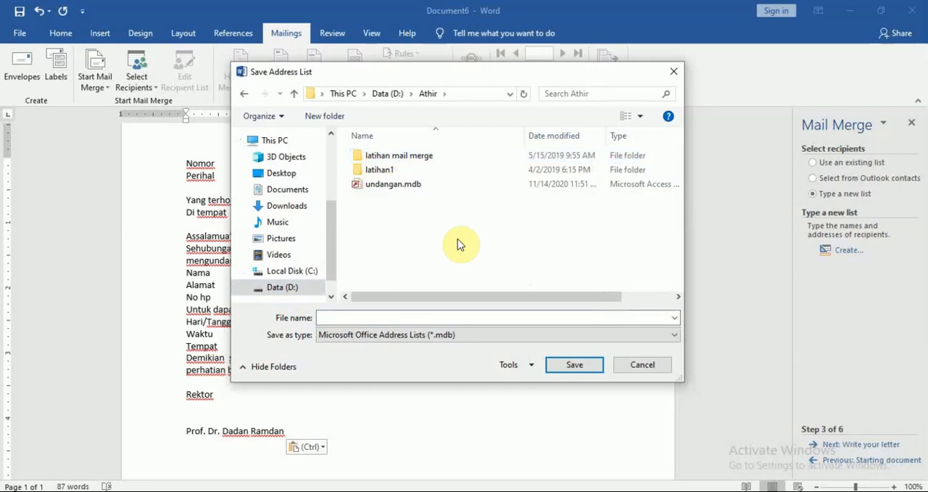
pyautogui.click(419, 319)
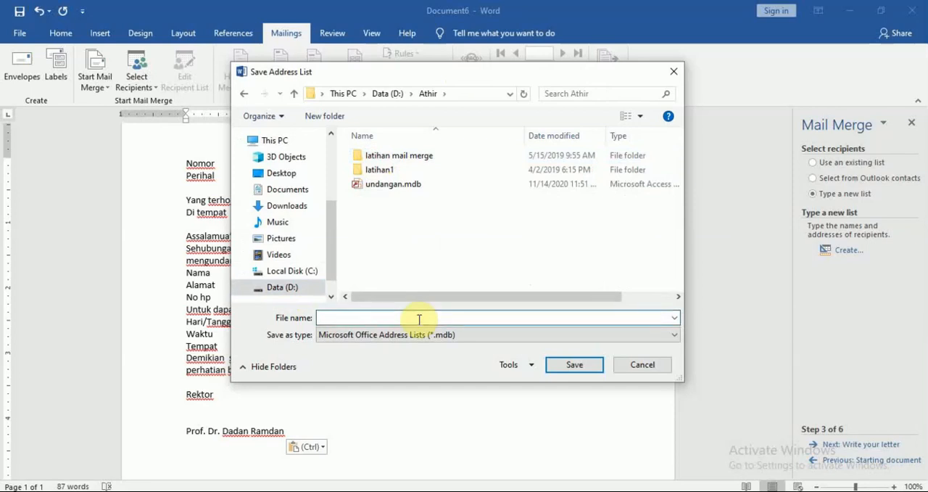
pyautogui.write('undang')
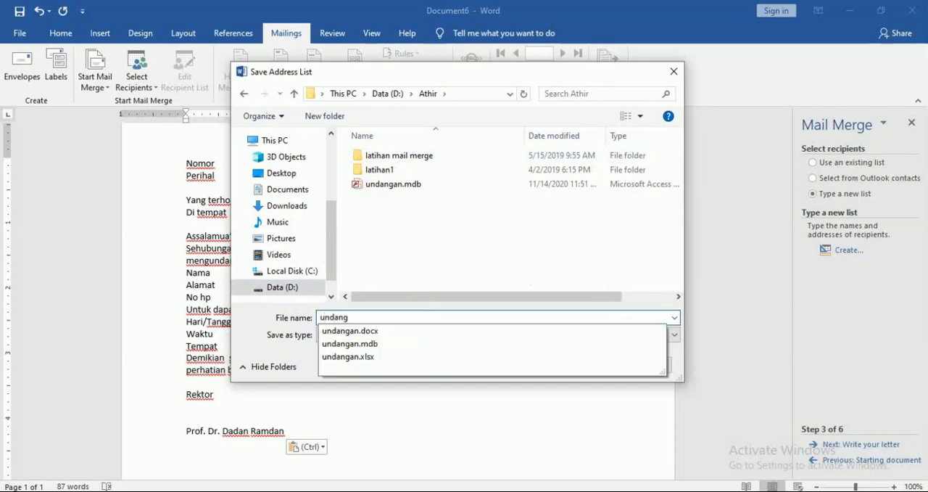
pyautogui.write('an1')
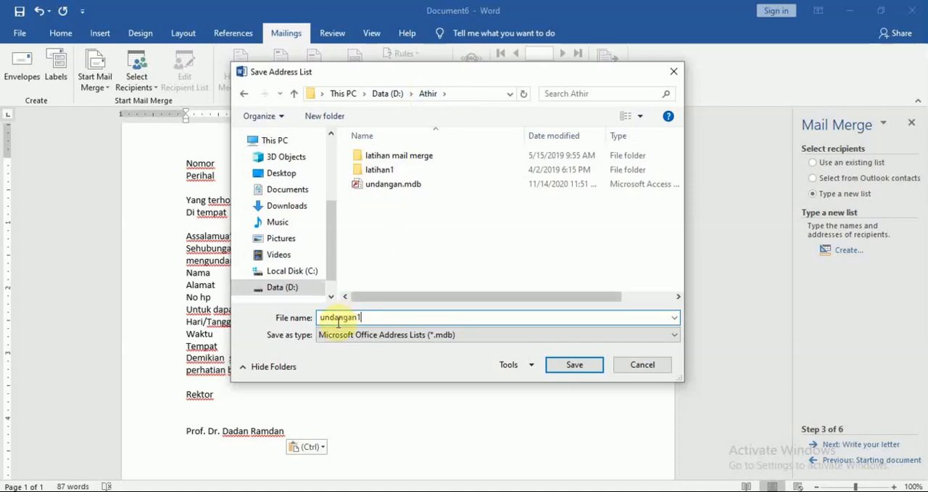
pyautogui.click(575, 365)
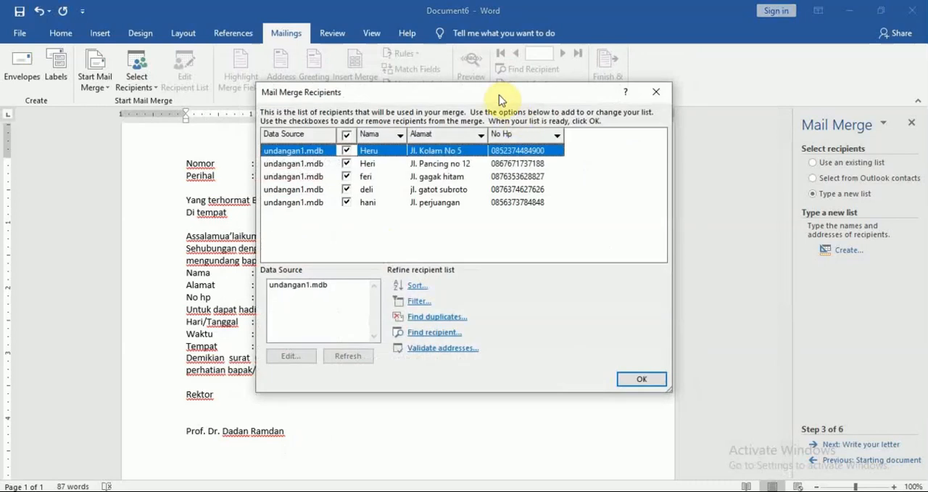
# Open the undangan1.mdb data source for editing to review its entries, and close it without changes.
pyautogui.moveTo(496, 97)
pyautogui.mouseDown()
pyautogui.moveTo(505, 100)
pyautogui.moveTo(473, 117)
pyautogui.moveTo(499, 108)
pyautogui.mouseUp()
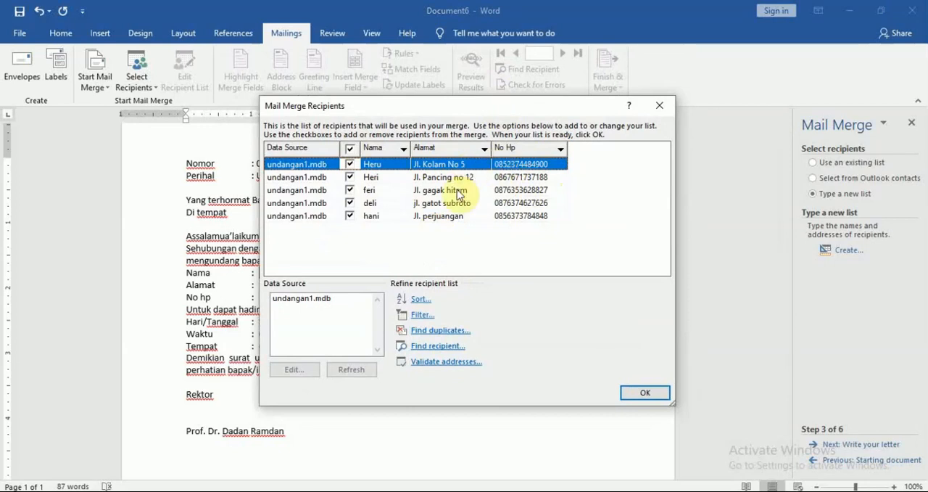
pyautogui.click(295, 303)
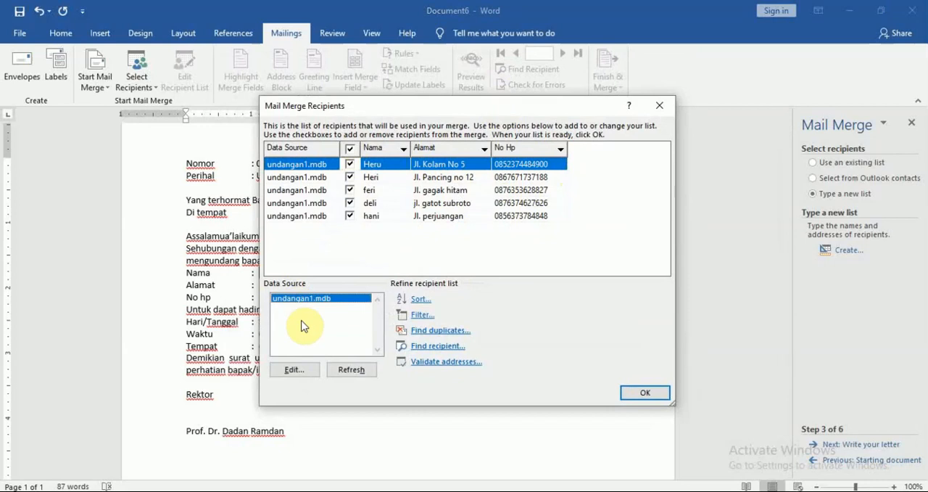
pyautogui.click(292, 370)
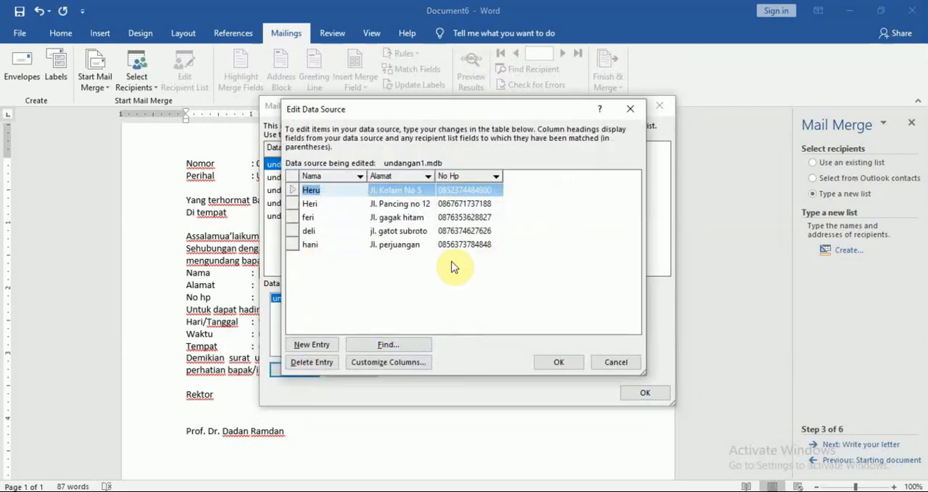
pyautogui.click(616, 361)
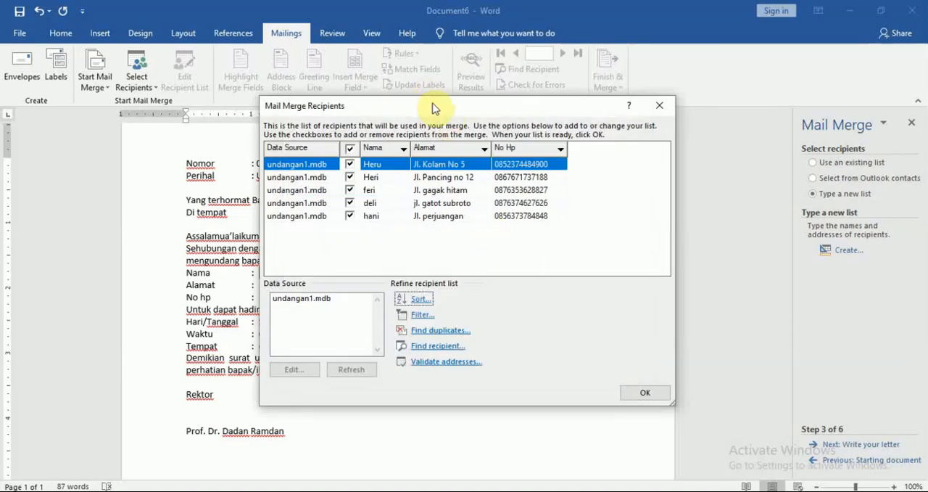
# Accept the mail merge recipients with all entries included and advance the wizard to writing the letter.
pyautogui.moveTo(432, 105); pyautogui.dragTo(404, 86)
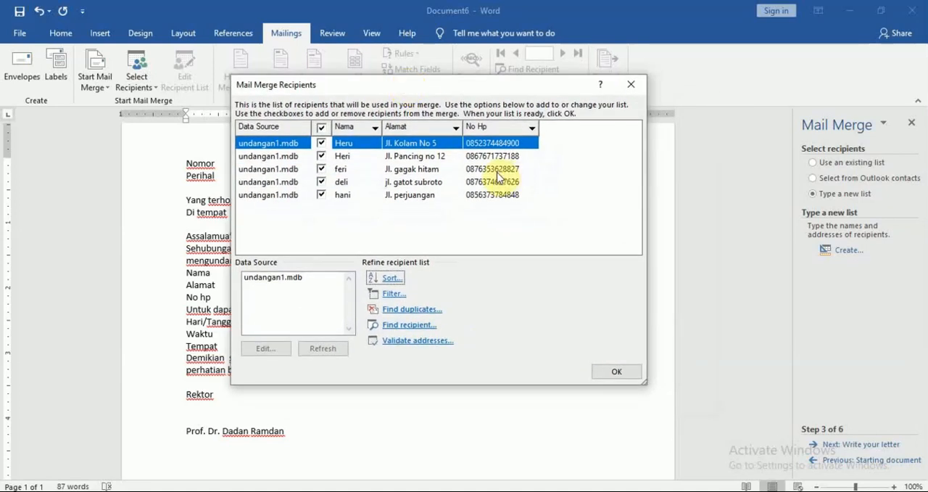
pyautogui.click(618, 376)
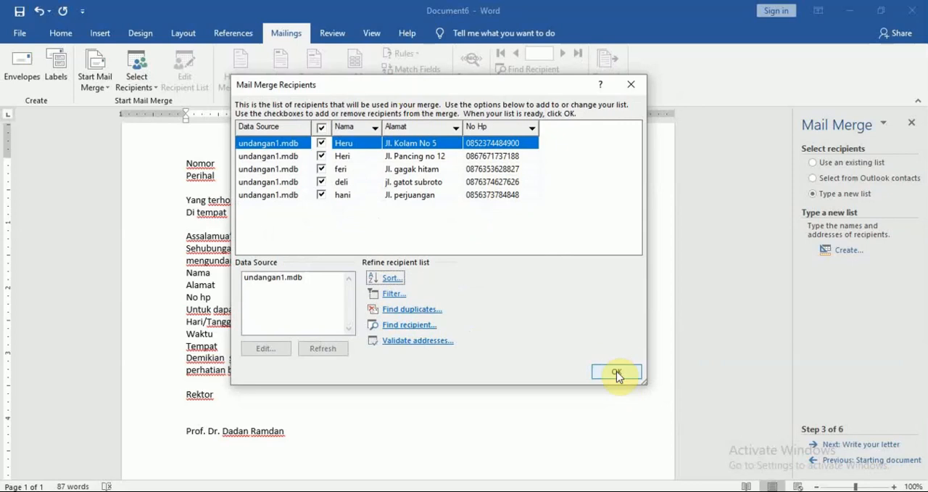
pyautogui.click(617, 372)
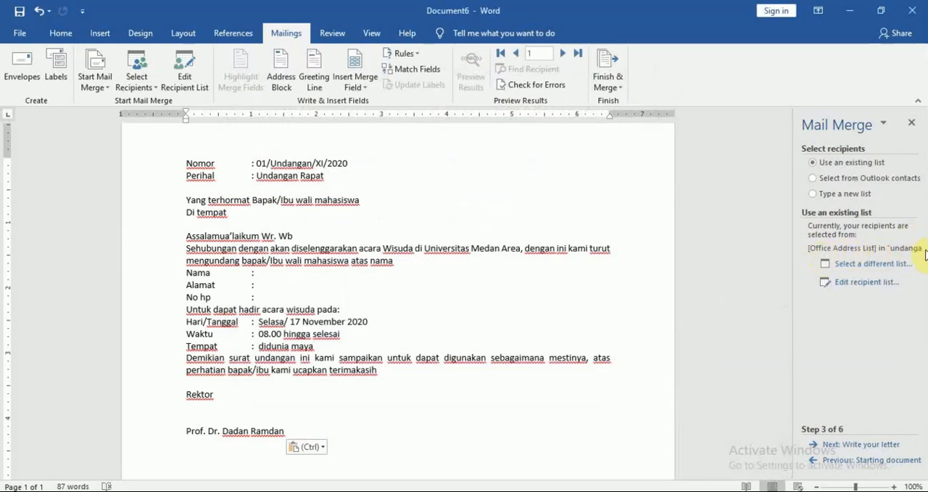
pyautogui.click(876, 445)
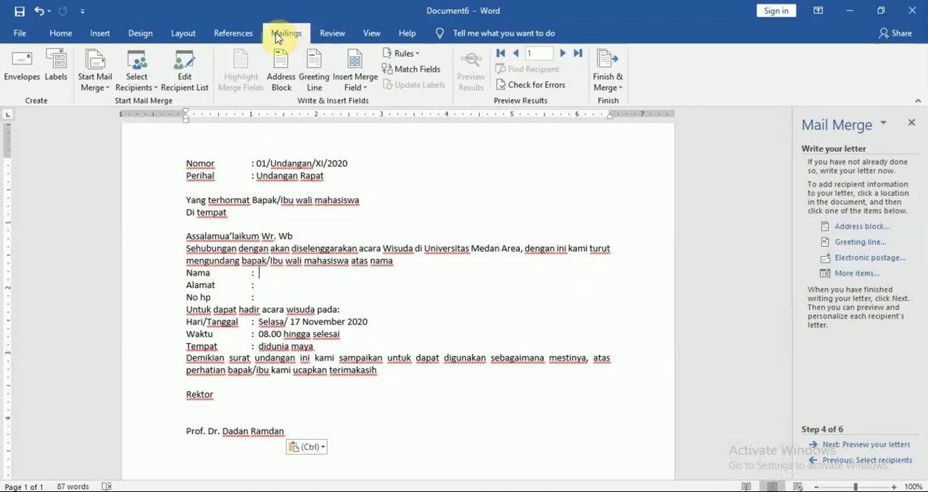
# Insert the Nama merge field after the colon on the letter's Nama line.
pyautogui.click(368, 88)
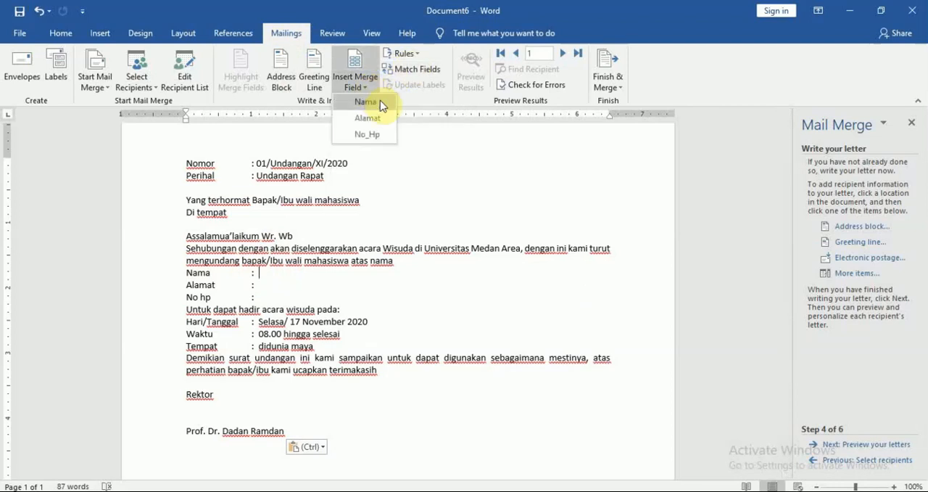
pyautogui.click(370, 102)
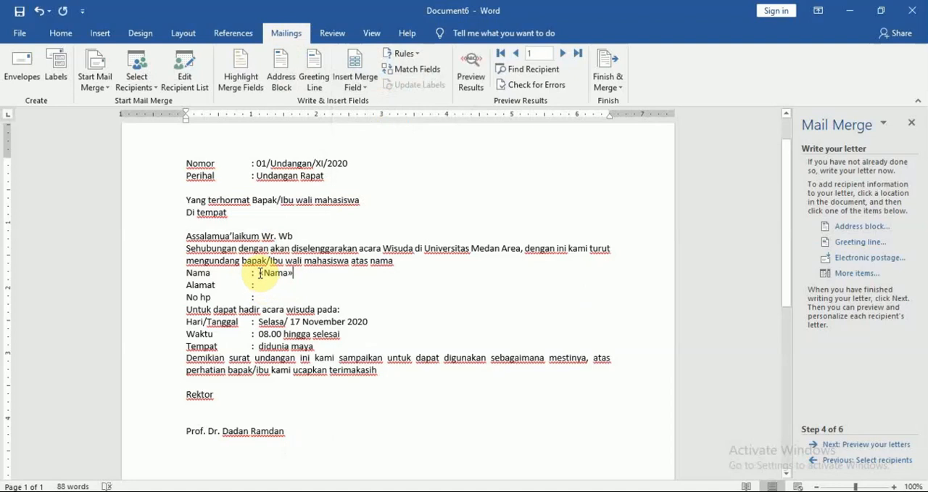
# Insert the Alamat and No_Hp merge fields after the colons on the letter's Alamat and No hp lines.
pyautogui.doubleClick(261, 272)
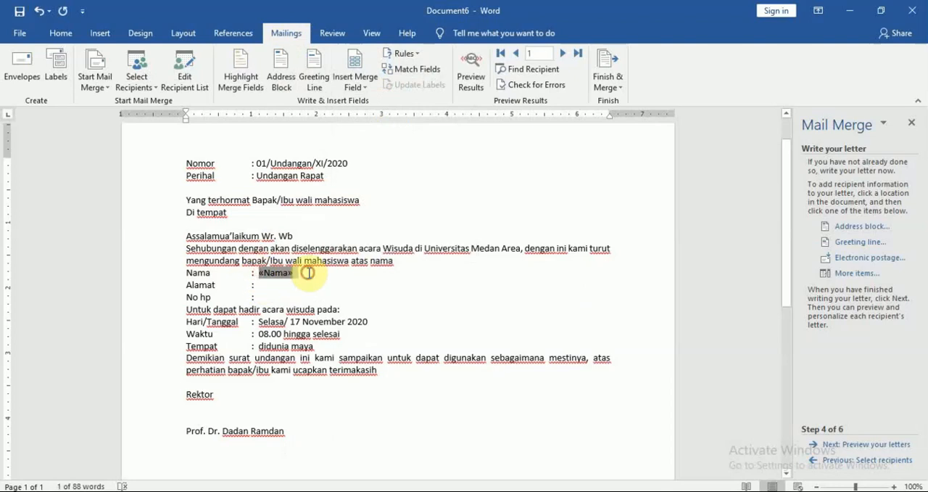
pyautogui.click(309, 273)
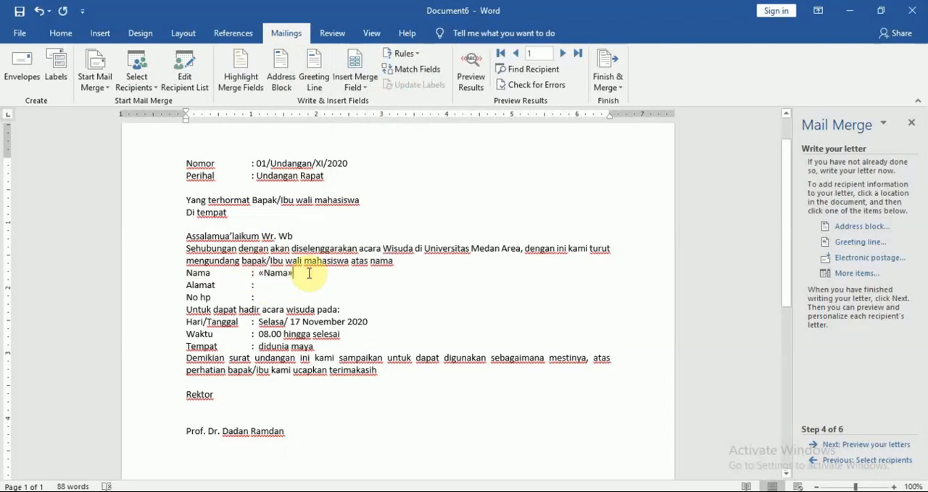
pyautogui.click(263, 286)
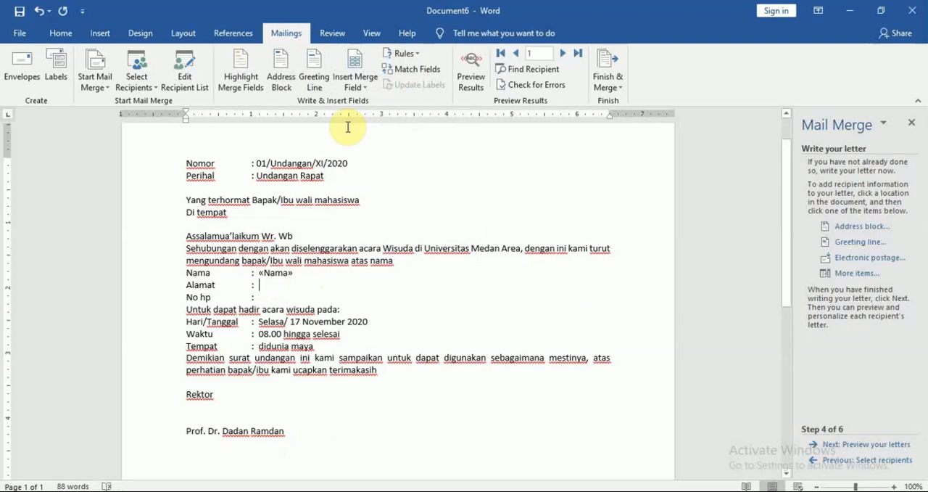
pyautogui.click(362, 89)
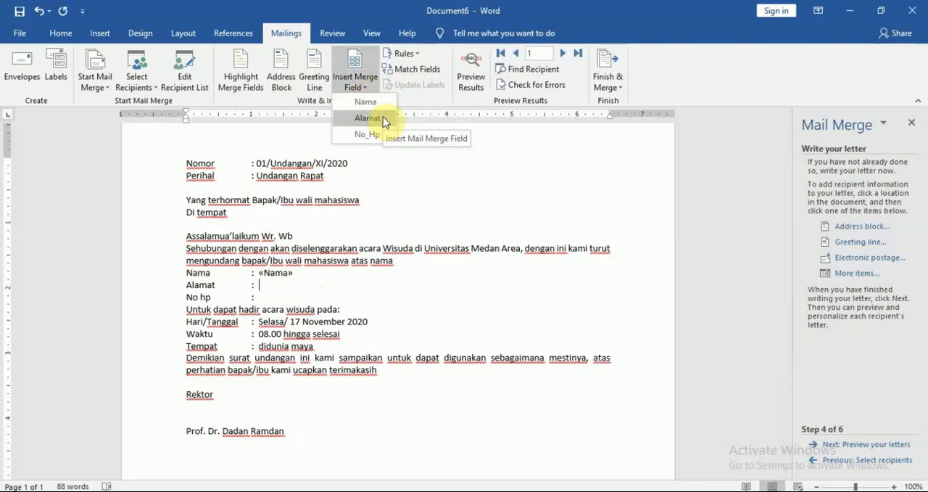
pyautogui.click(383, 118)
pyautogui.click(267, 297)
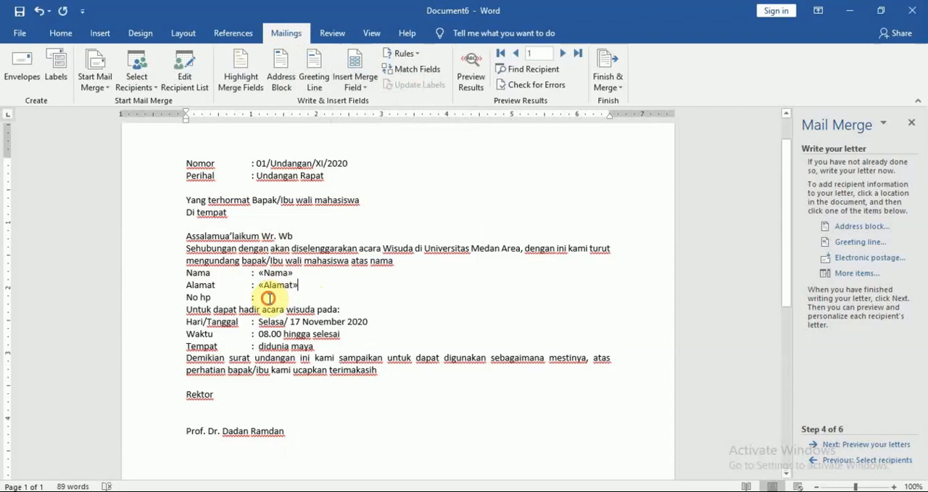
pyautogui.click(362, 87)
pyautogui.click(380, 137)
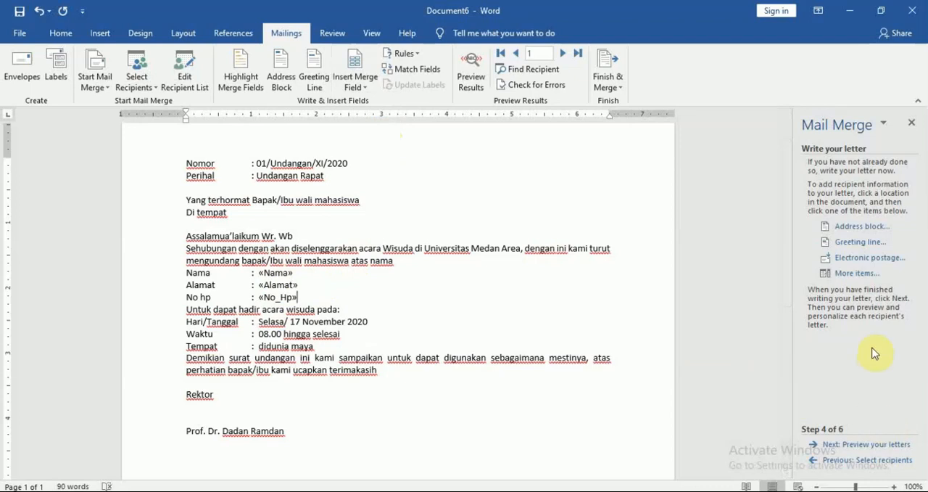
# Preview the merged letters forward through recipient 5 and back to recipient 3, and advance the wizard to completing the merge.
pyautogui.click(872, 448)
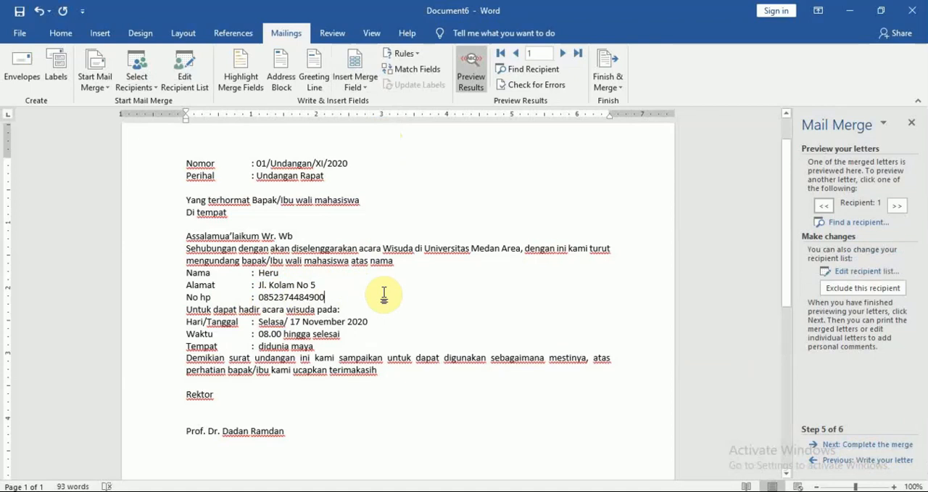
pyautogui.click(899, 205)
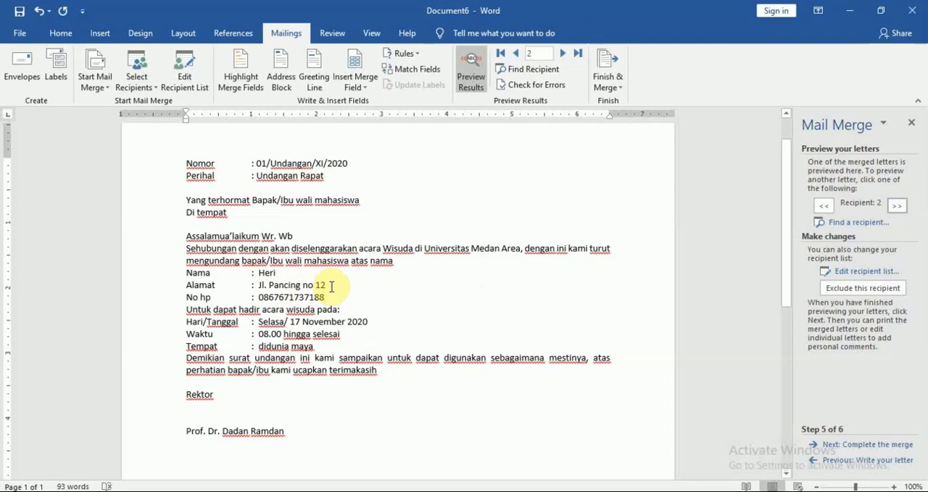
pyautogui.click(897, 209)
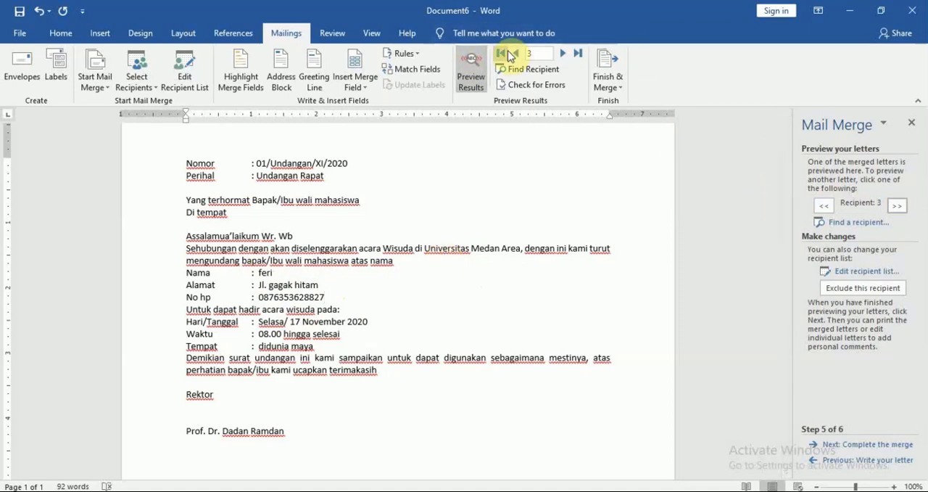
pyautogui.click(563, 54)
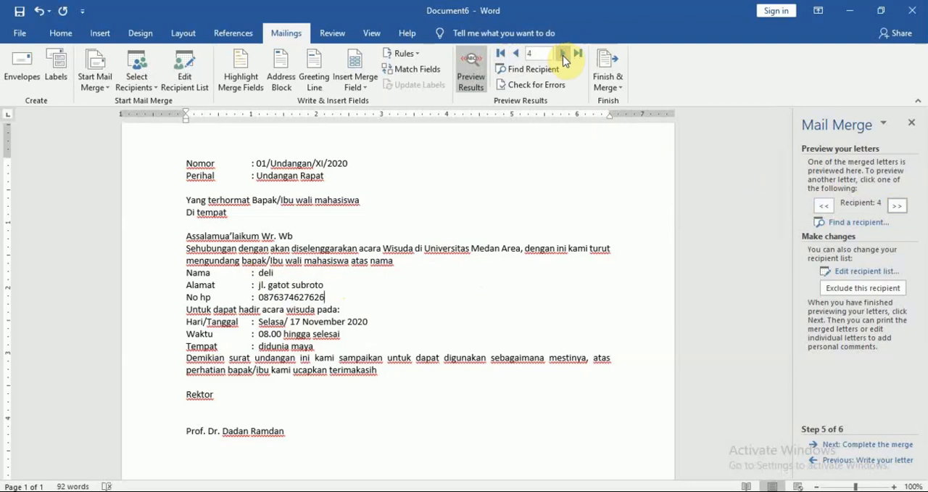
pyautogui.click(563, 54)
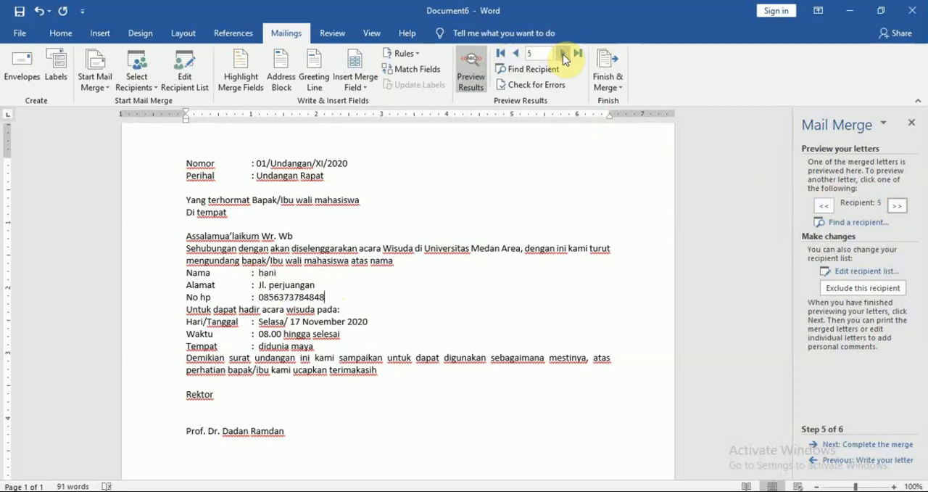
pyautogui.click(517, 53)
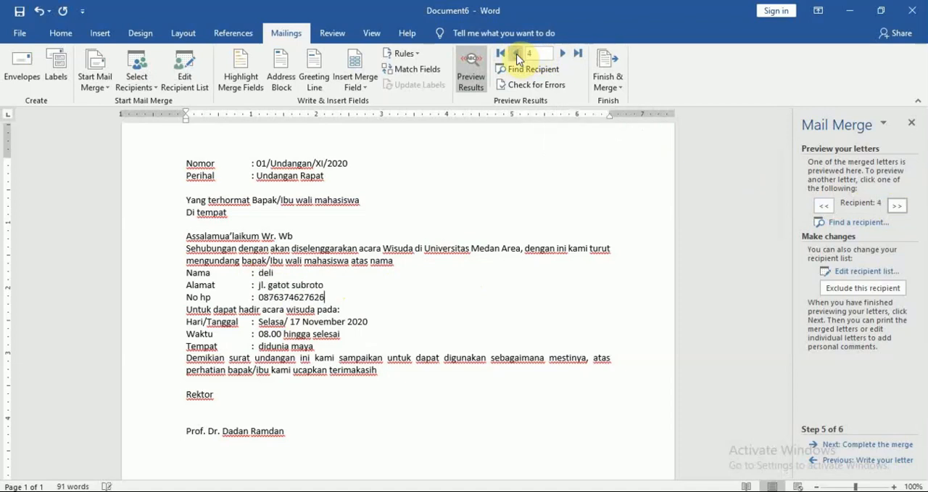
pyautogui.click(517, 53)
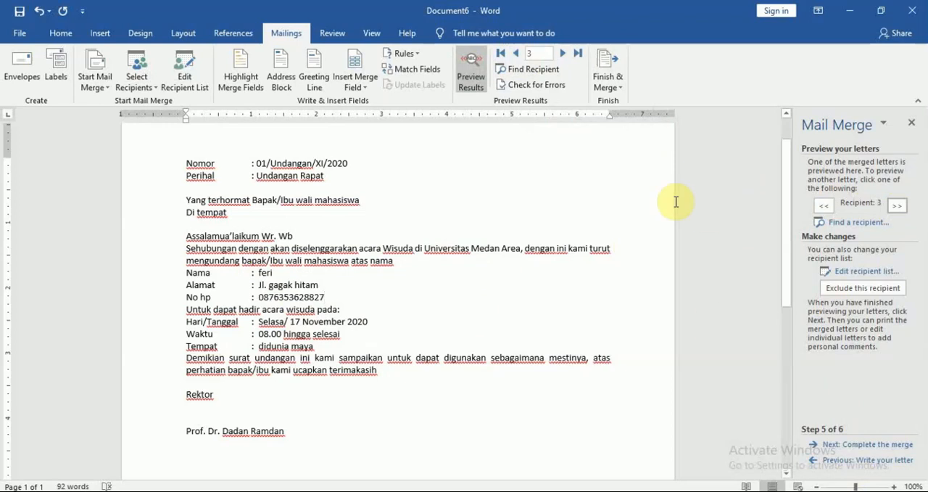
pyautogui.click(865, 444)
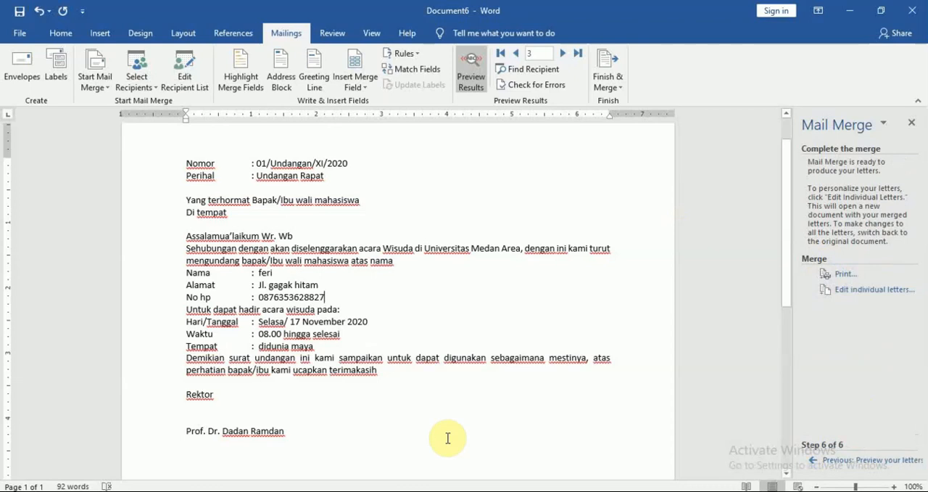
# Switch to the Modul 5 Mail Merge PDF in Nitro Pro and read its instructions on saving the letter and using Excel data.
pyautogui.click(184, 490)
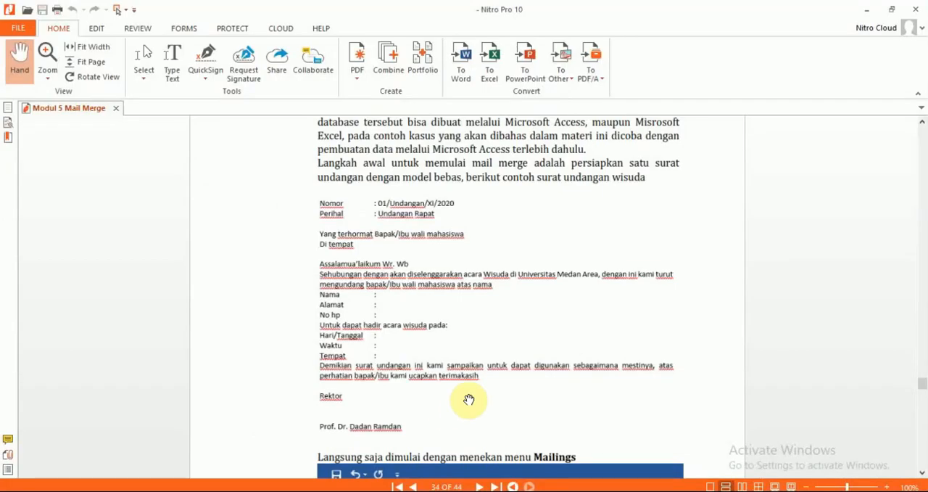
pyautogui.scroll(-10, 457, 396)
pyautogui.scroll(-15, 469, 398)
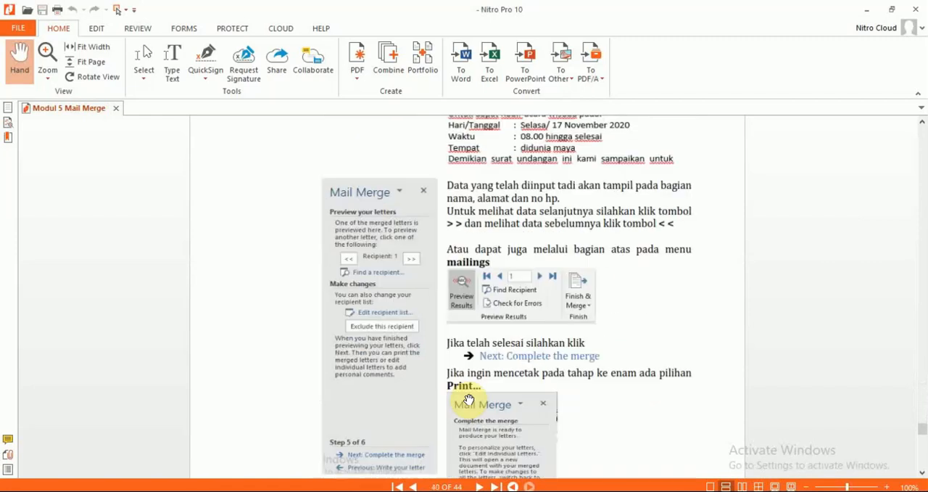
pyautogui.scroll(-5, 467, 399)
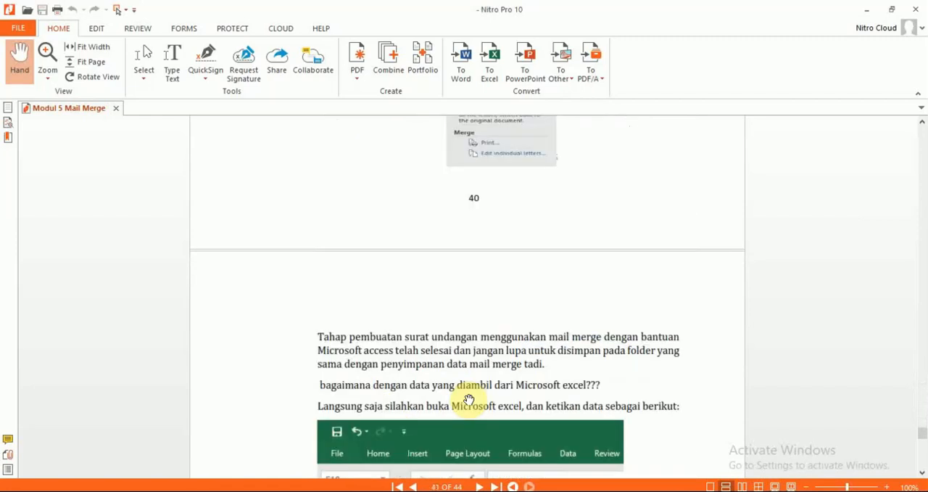
pyautogui.scroll(-5, 468, 399)
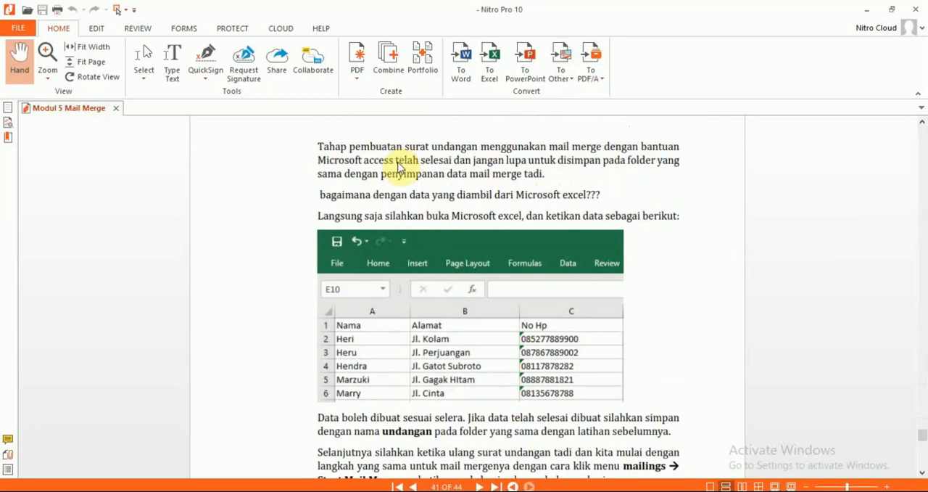
# Return to Word and save the letter as undangan1 in Word Document format in the Athir folder on drive D:.
pyautogui.hotkey('alt', 'Tab')
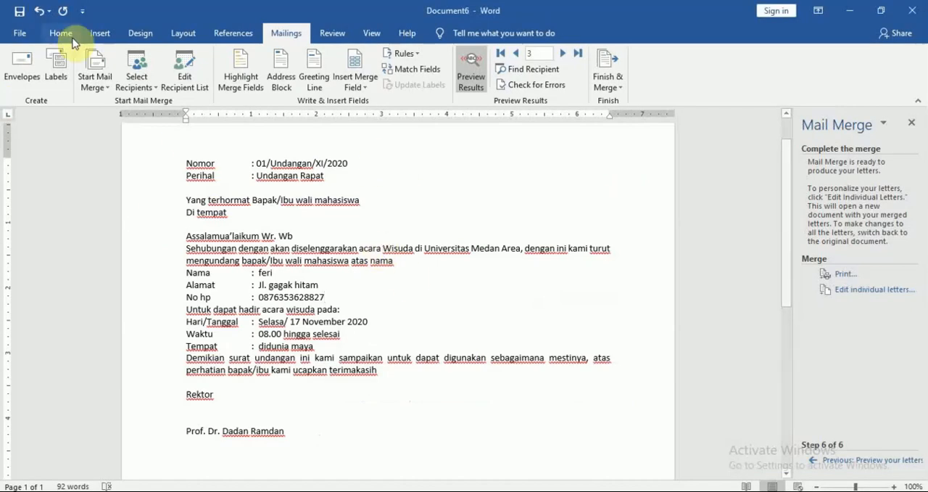
pyautogui.click(19, 35)
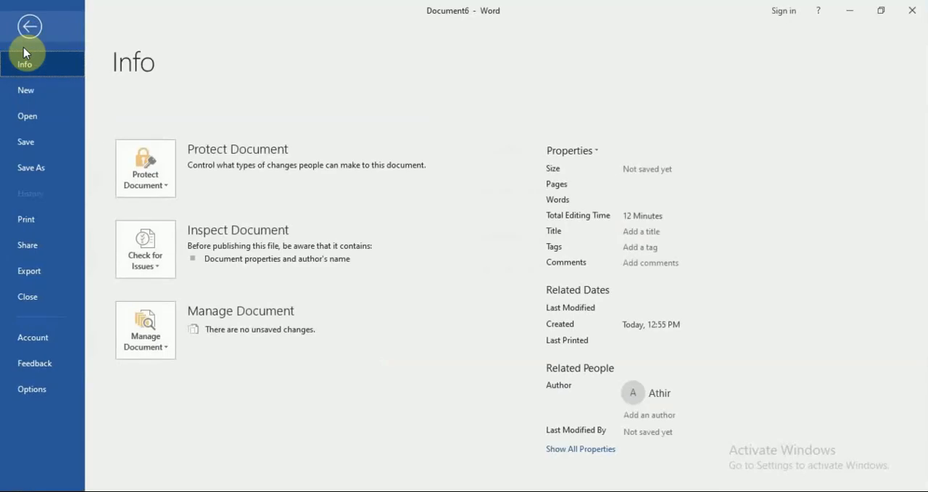
pyautogui.click(56, 174)
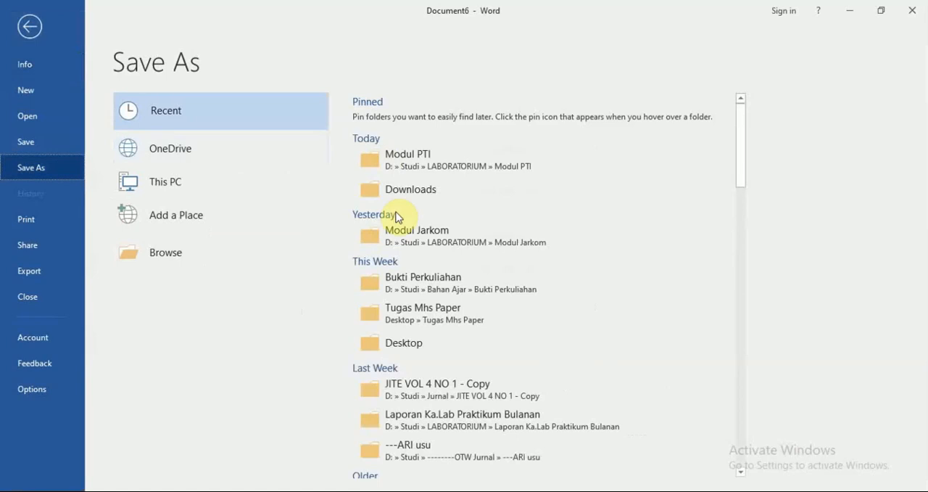
pyautogui.click(415, 164)
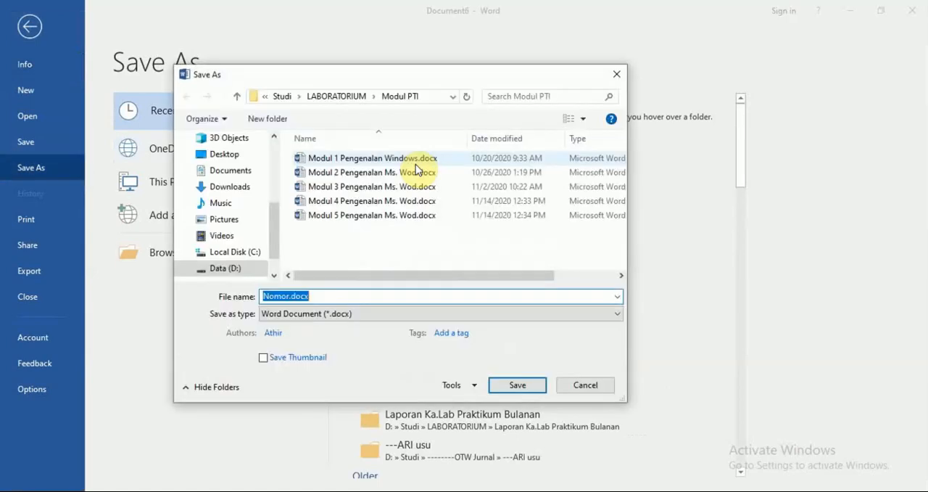
pyautogui.click(233, 267)
pyautogui.doubleClick(328, 160)
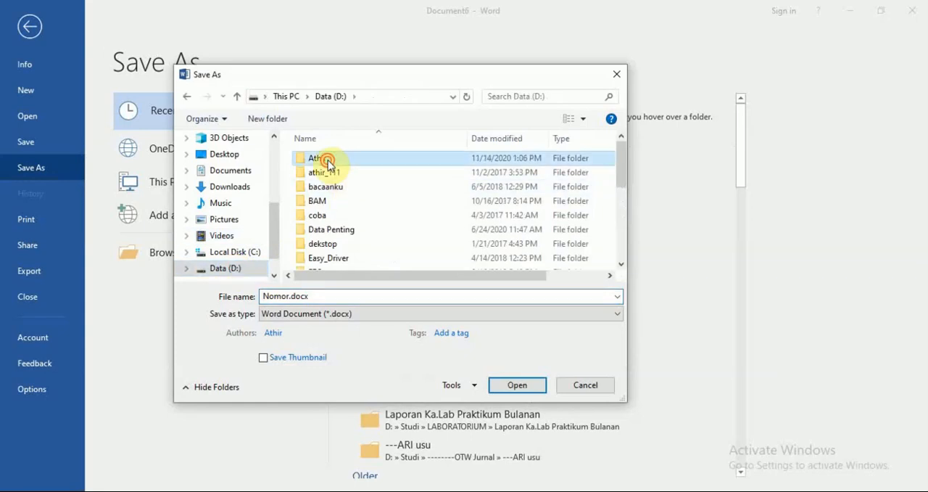
pyautogui.doubleClick(363, 299)
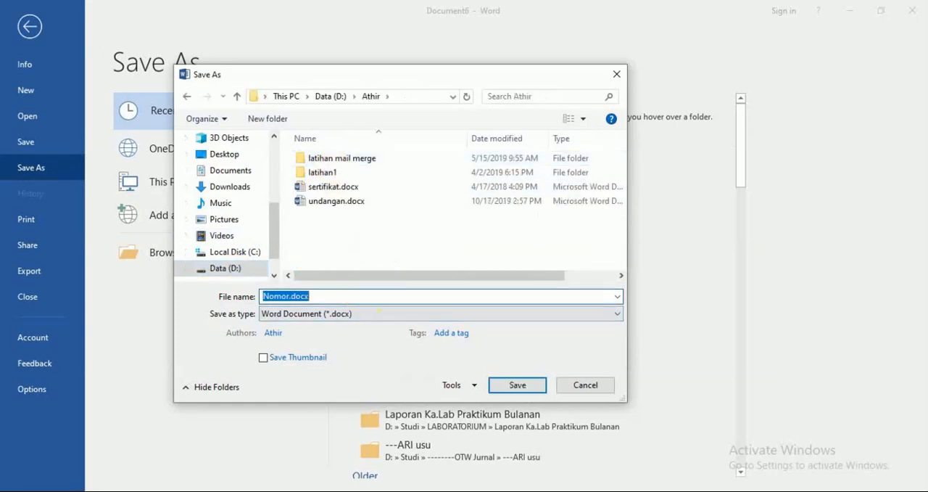
pyautogui.write('undangan')
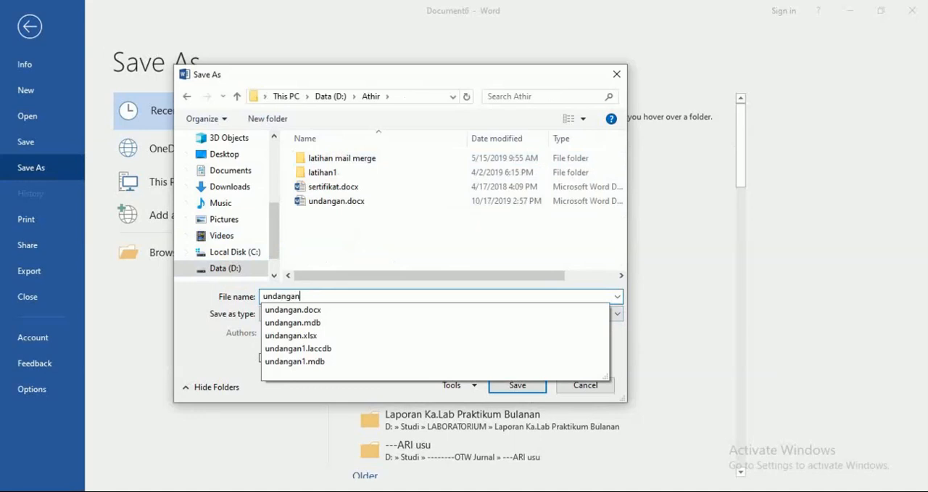
pyautogui.write('1')
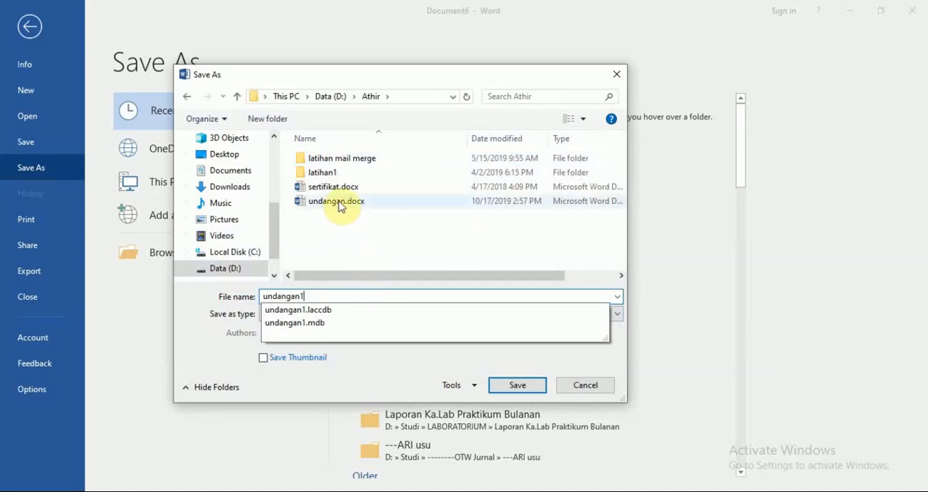
pyautogui.click(375, 251)
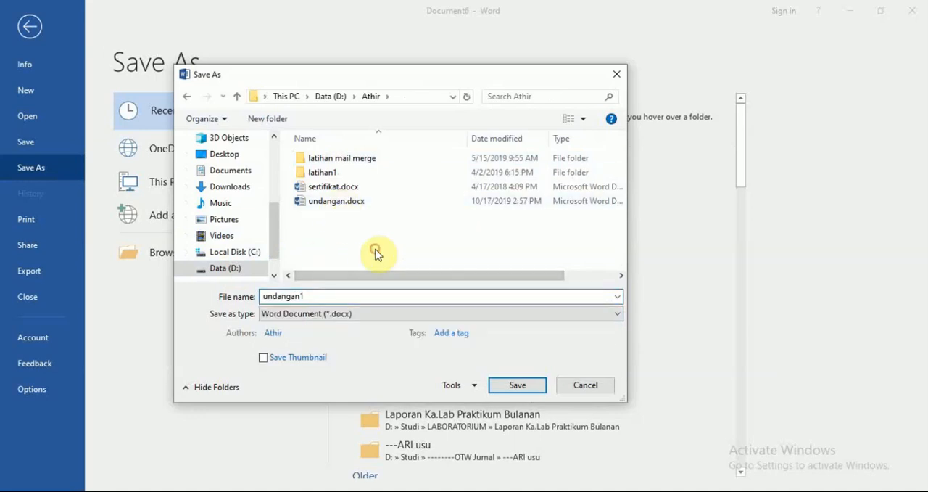
pyautogui.click(528, 387)
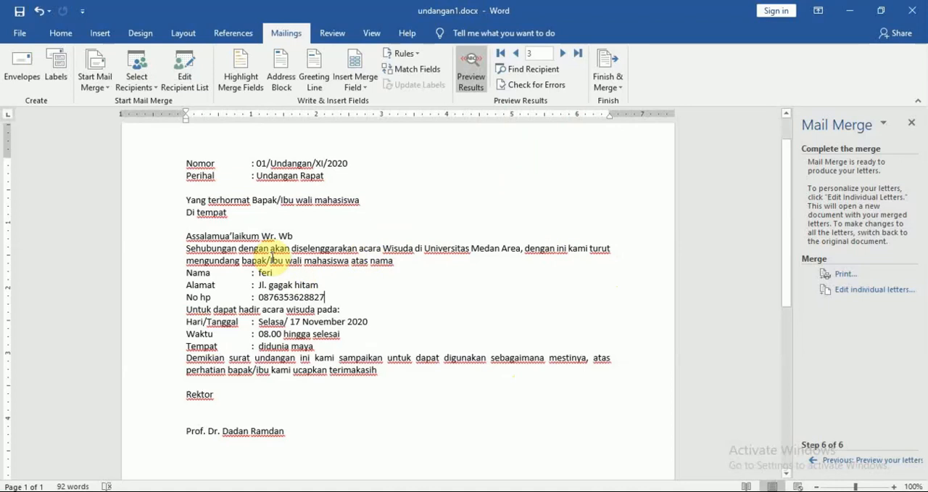
# Preview the saved letter for recipients 1 and 2.
pyautogui.click(517, 54)
pyautogui.click(516, 54)
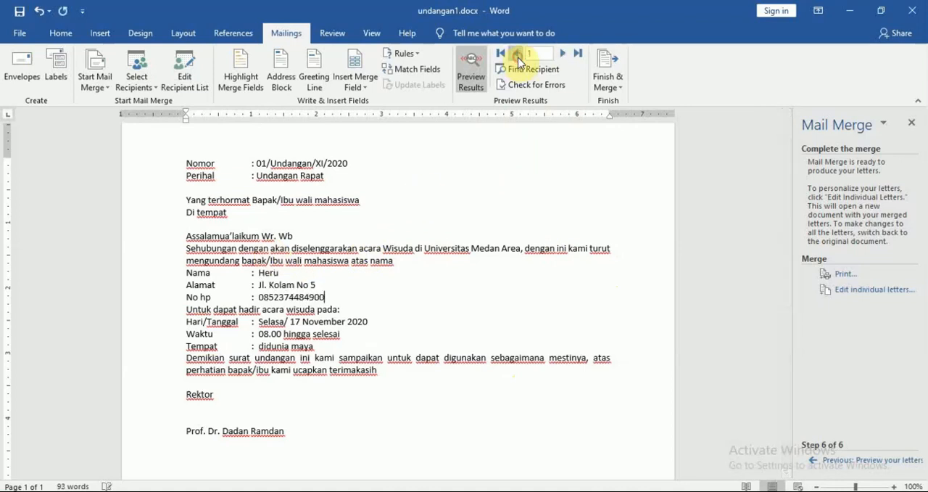
pyautogui.click(564, 53)
pyautogui.hotkey('ctrl', 'a')
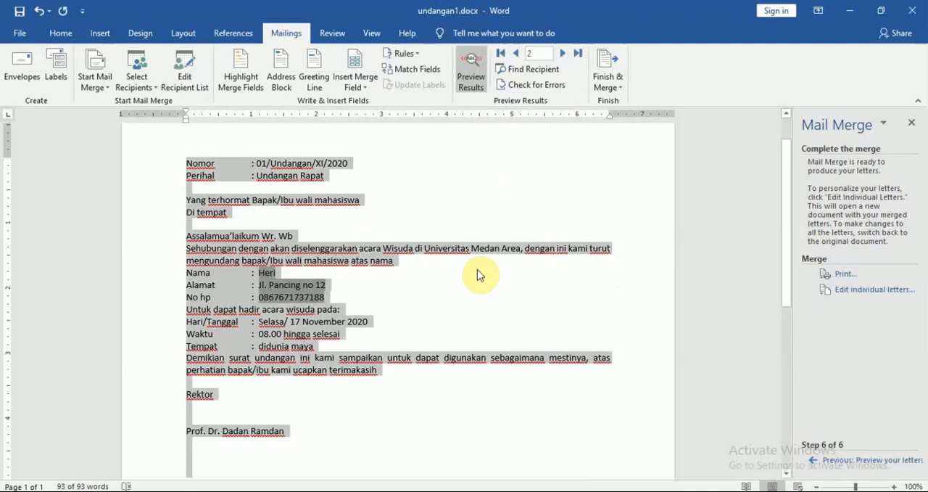
pyautogui.click(478, 273)
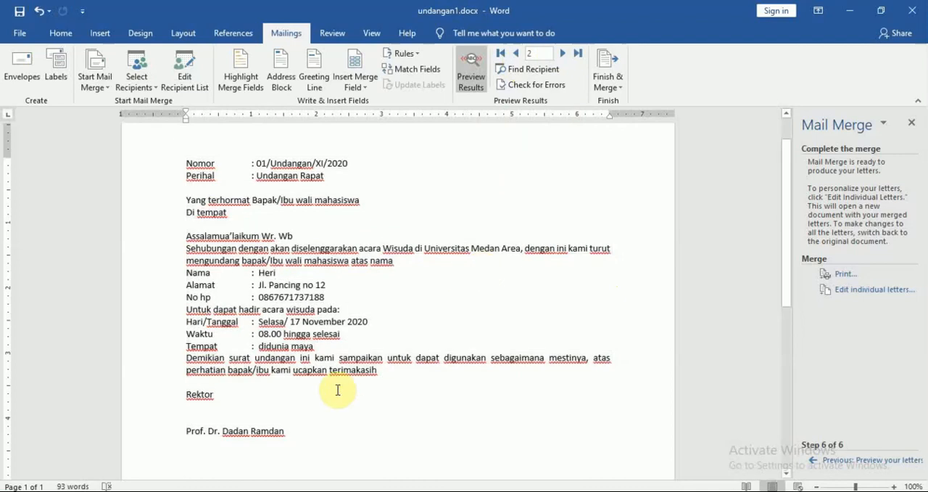
# Review the module's Excel data instructions in Nitro Pro and switch to the undangan.xlsx workbook in Excel.
pyautogui.hotkey('alt', 'Tab')
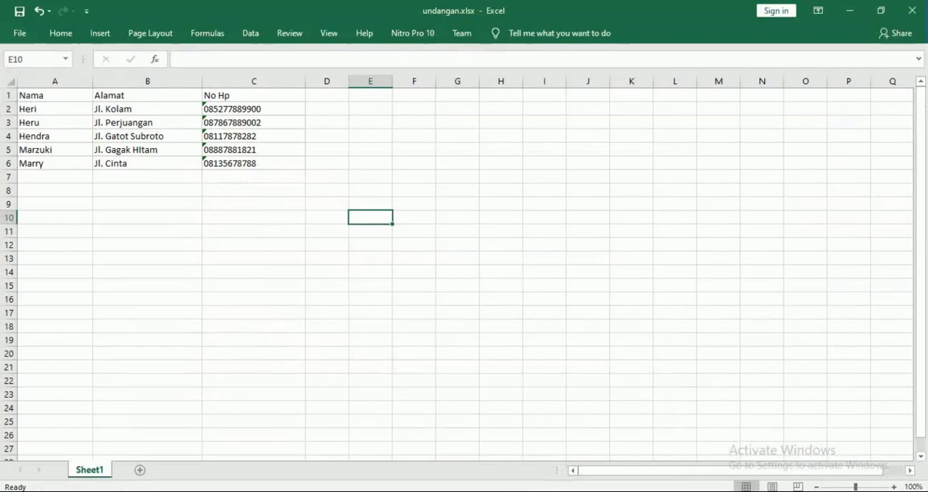
pyautogui.hotkey('alt', 'Tab')
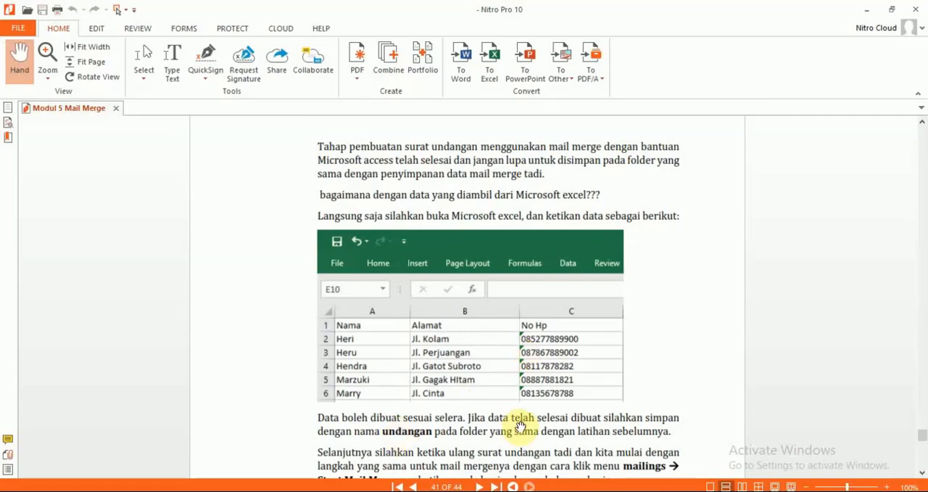
pyautogui.scroll(-2, 521, 426)
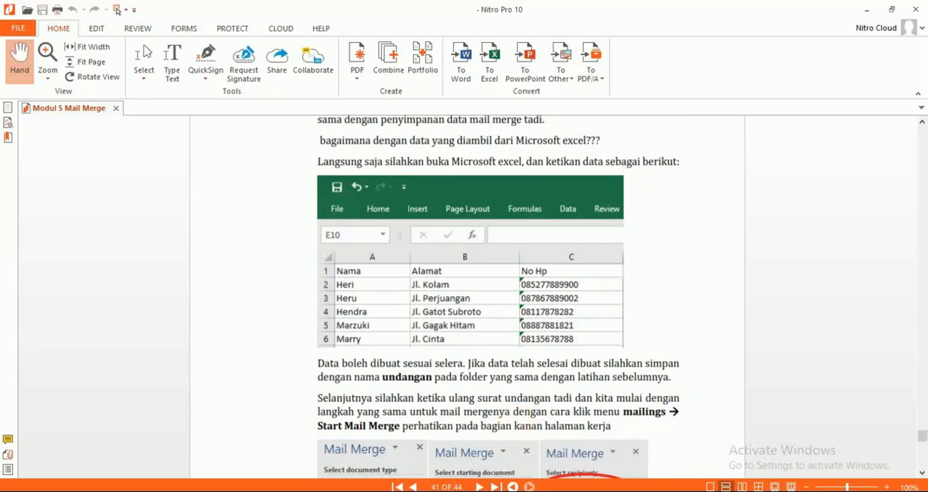
pyautogui.hotkey('alt', 'Tab')
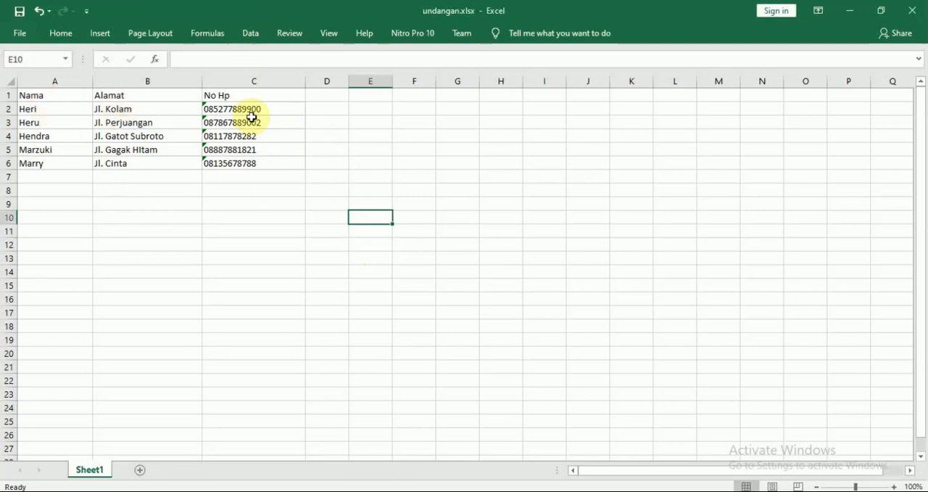
pyautogui.click(76, 100)
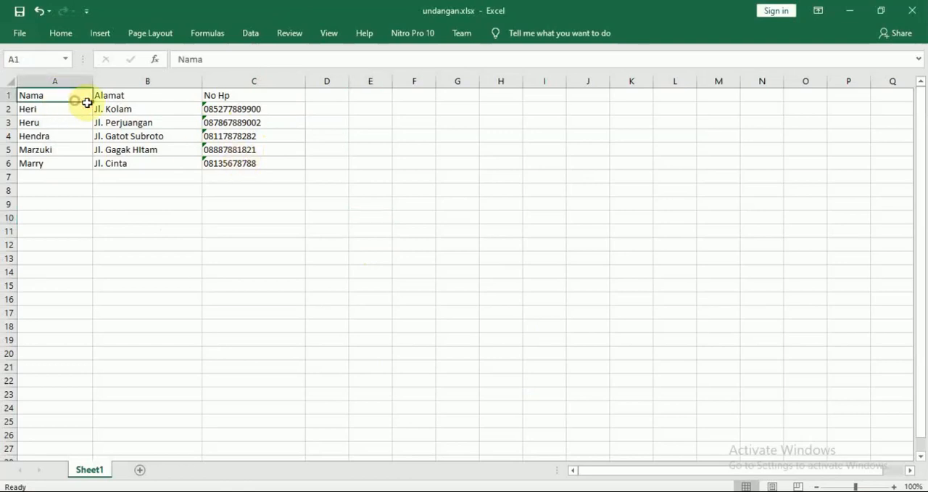
pyautogui.moveTo(87, 102); pyautogui.dragTo(265, 157)
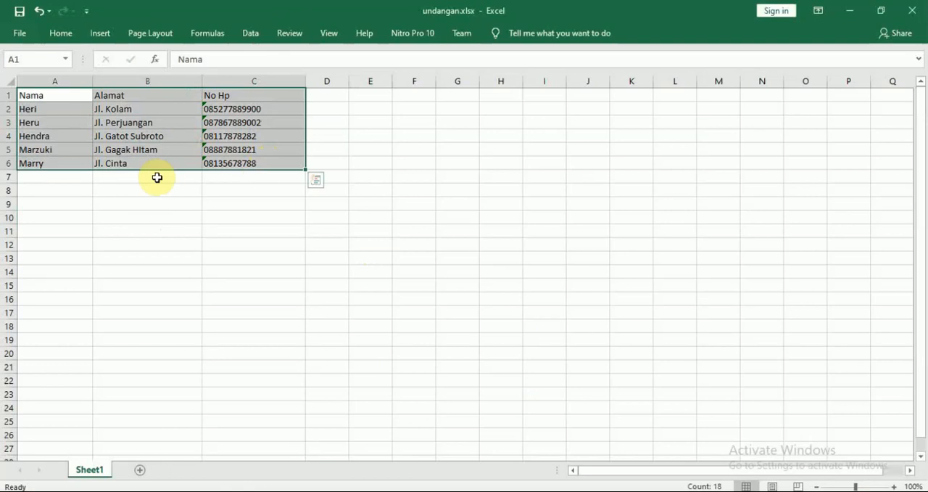
pyautogui.click(197, 177)
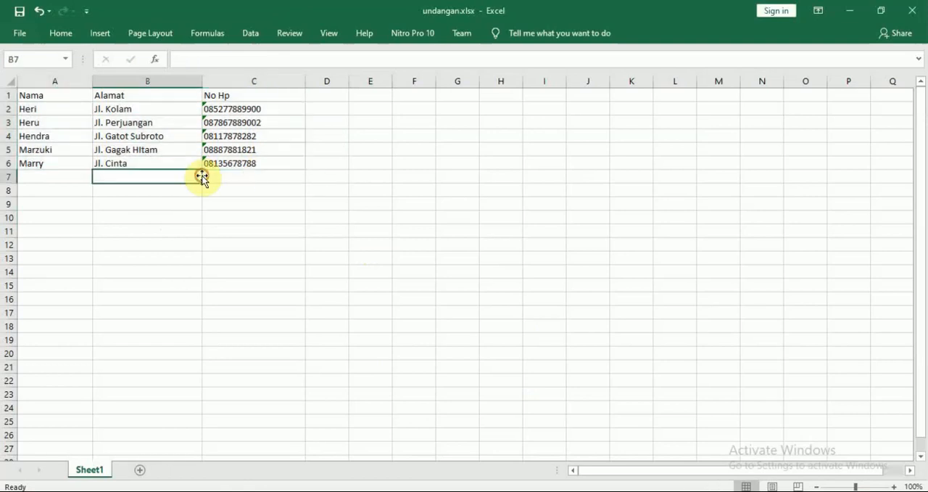
# Save the recipient workbook as undangan1.xlsx in the Athir folder on drive D: and close it.
pyautogui.click(22, 35)
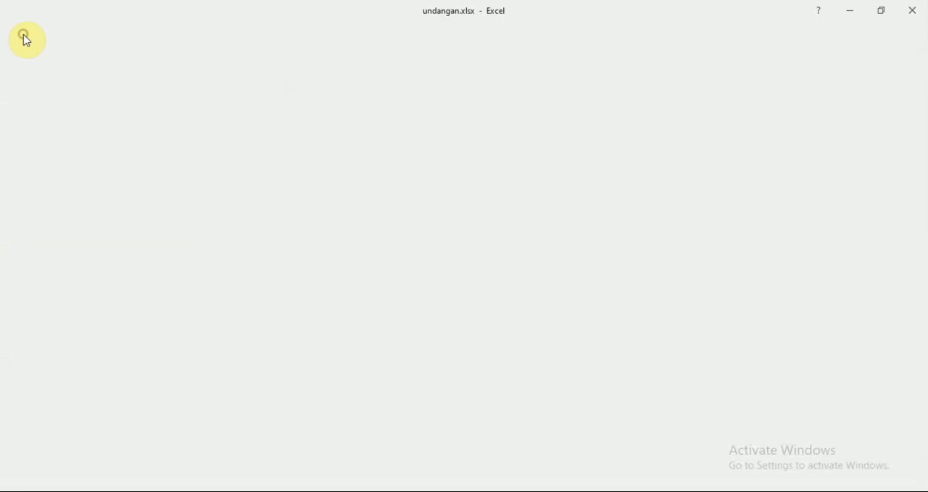
pyautogui.click(52, 169)
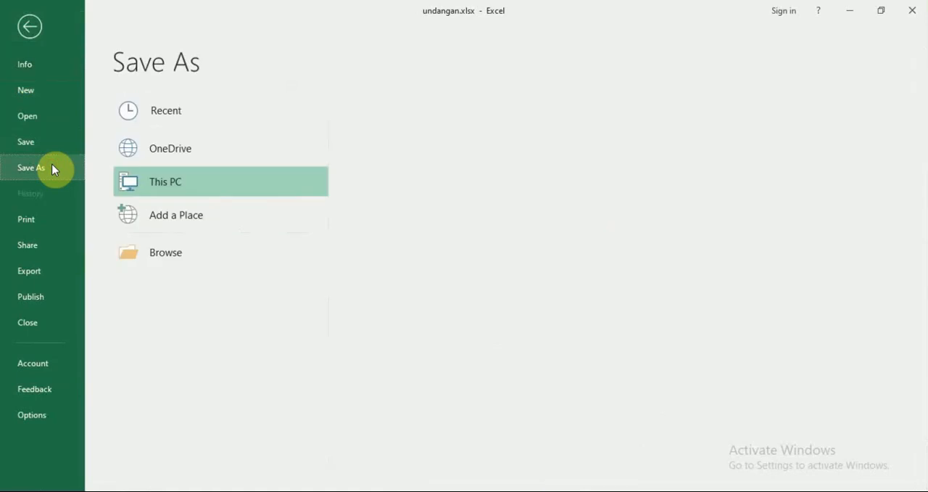
pyautogui.click(439, 160)
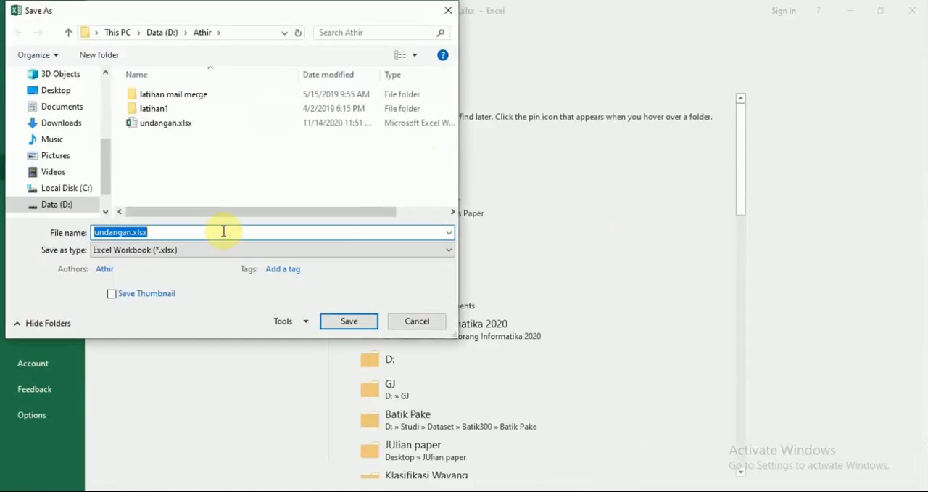
pyautogui.click(222, 231)
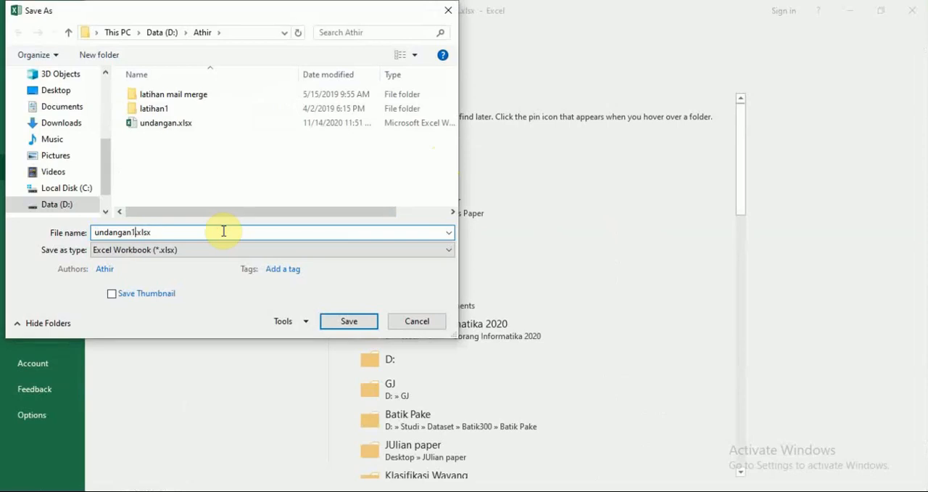
pyautogui.write('1')
pyautogui.click(353, 322)
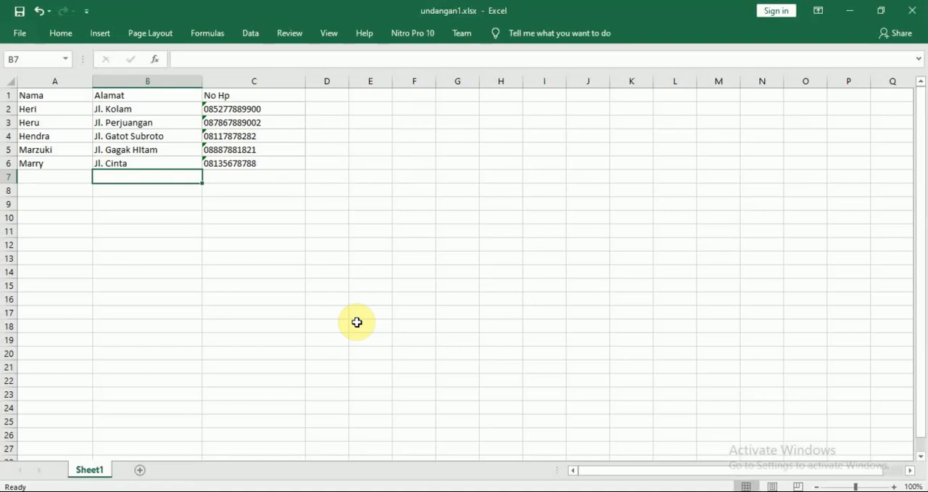
pyautogui.click(915, 11)
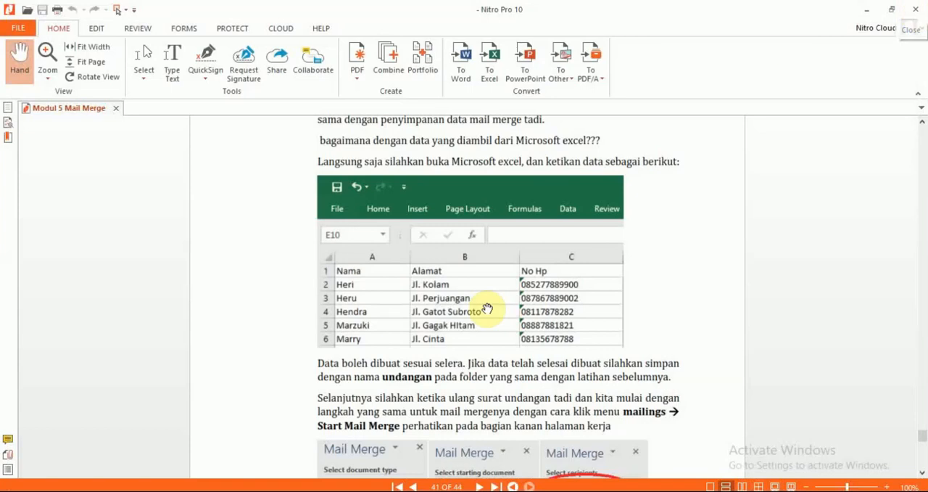
# Switch to Word, create a new blank document and paste the copied invitation letter into it.
pyautogui.moveTo(197, 490)
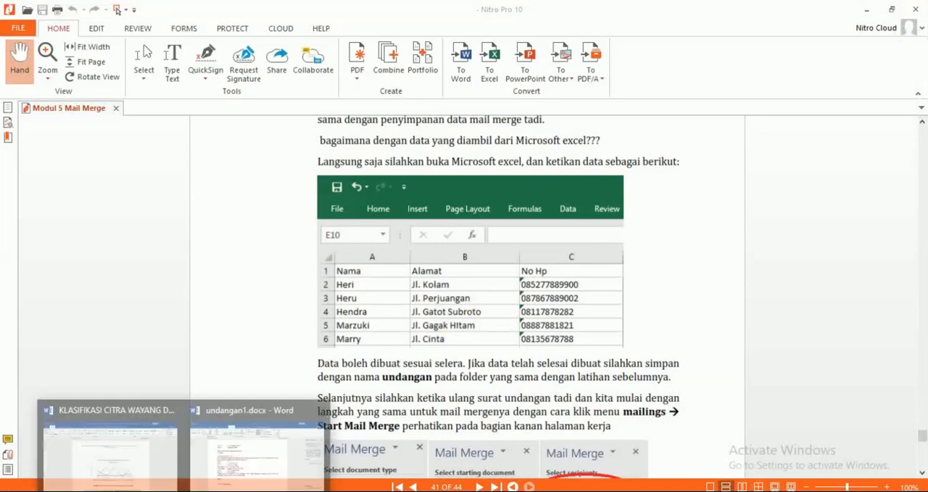
pyautogui.click(253, 442)
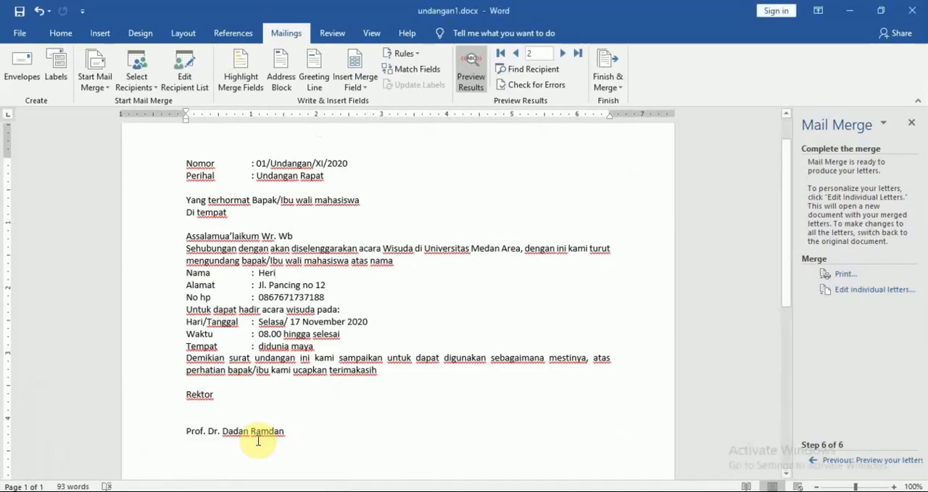
pyautogui.click(16, 33)
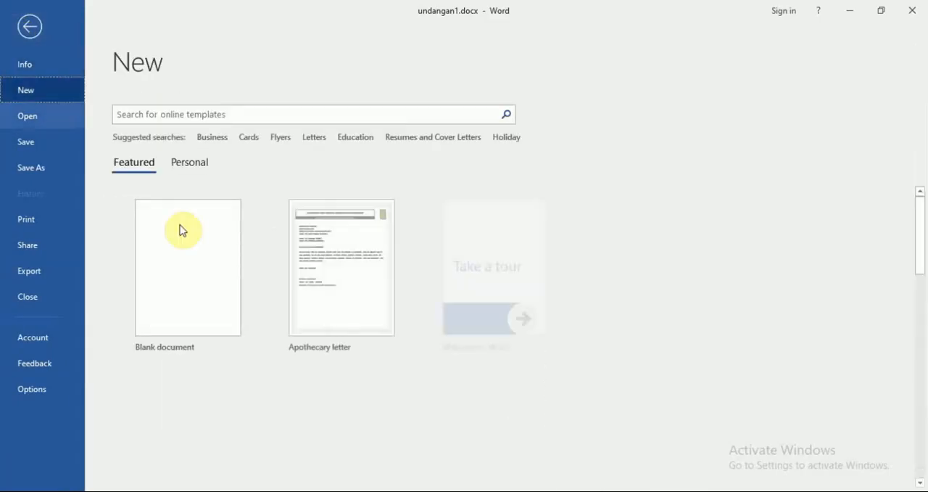
pyautogui.click(187, 252)
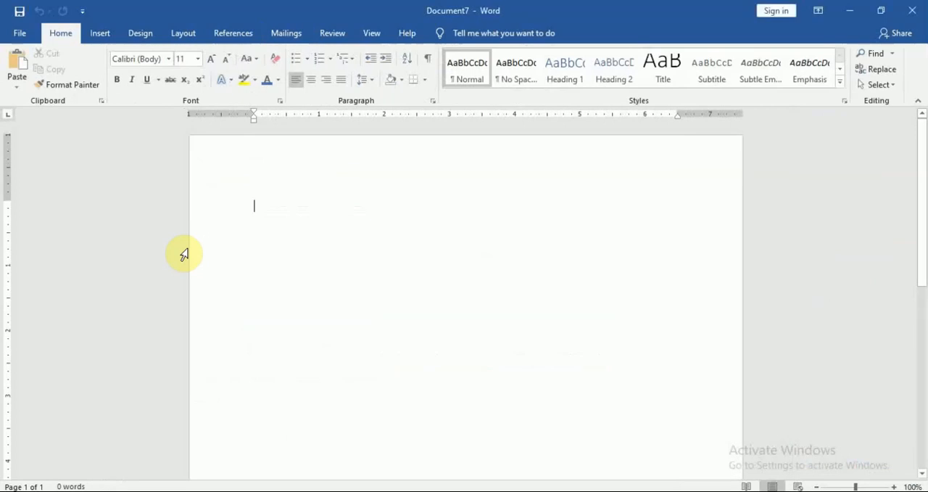
pyautogui.hotkey('ctrl', 'v')
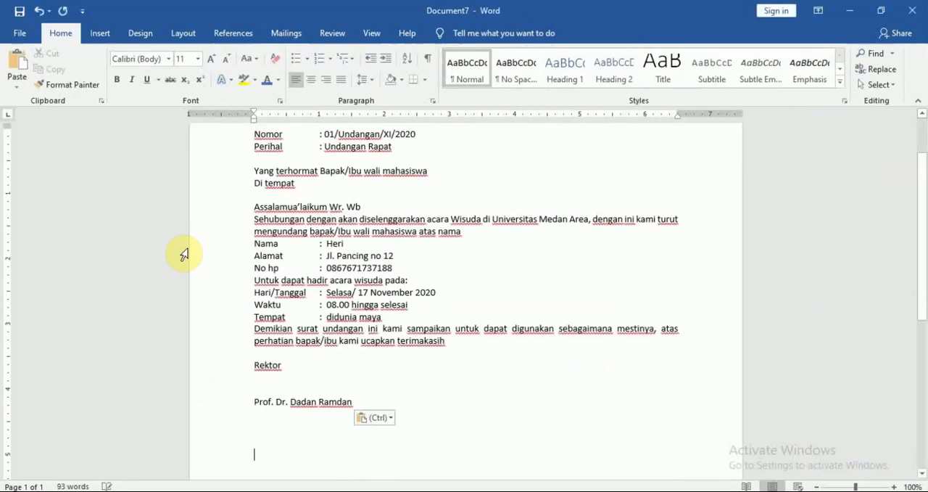
# Clear the values after Nama, Alamat and No hp in the pasted letter, leaving the cursor on the Nama line.
pyautogui.doubleClick(395, 267)
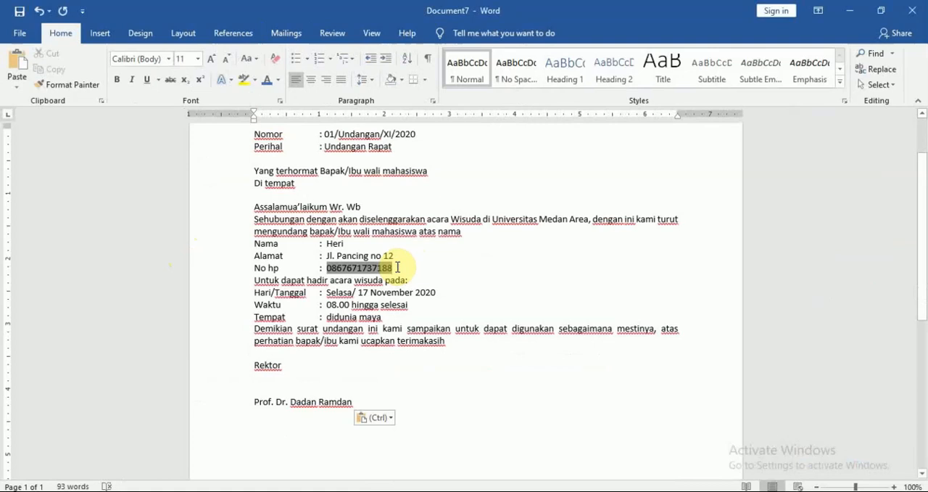
pyautogui.press('BackSpace')
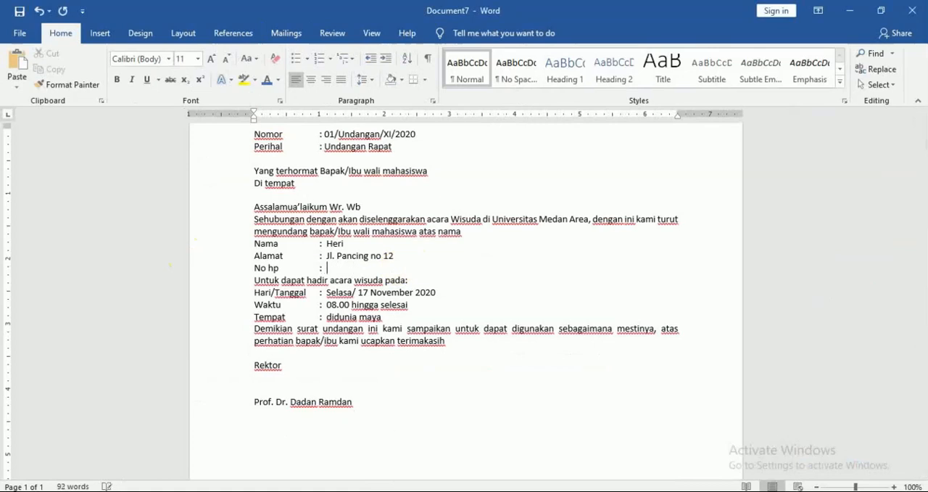
pyautogui.press('Up')
pyautogui.hotkey('shift', 'End')
pyautogui.press('BackSpace')
pyautogui.press('Up')
pyautogui.hotkey('shift', 'End')
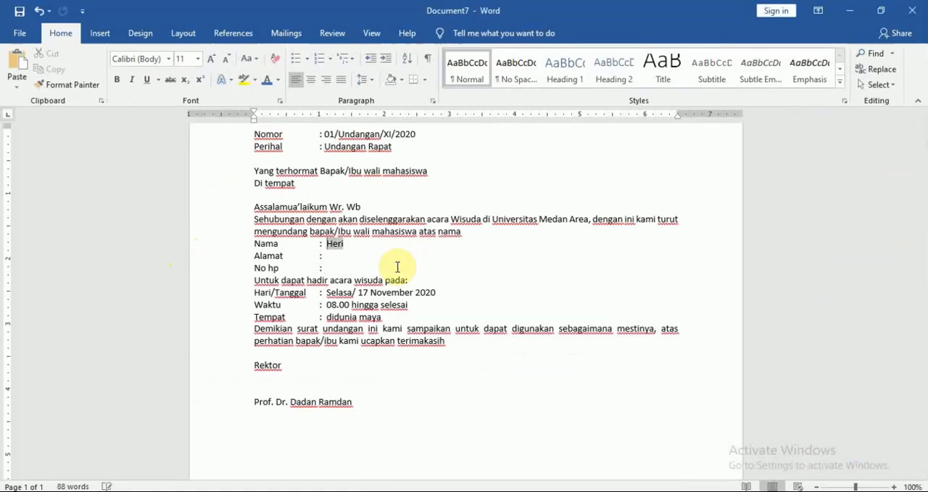
pyautogui.press('BackSpace')
pyautogui.press('Up')
pyautogui.press('Up')
pyautogui.press('Up')
pyautogui.press('Up')
pyautogui.scroll(2, 922, 212)
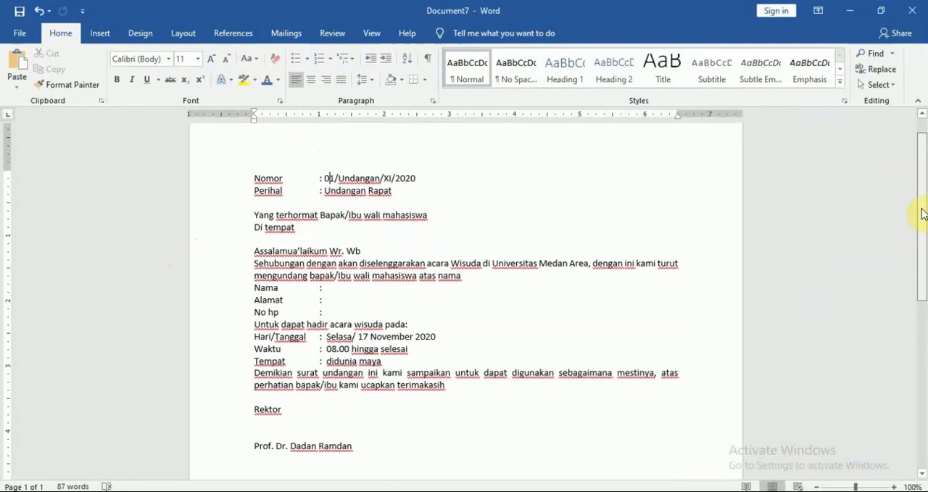
pyautogui.scroll(-1, 922, 212)
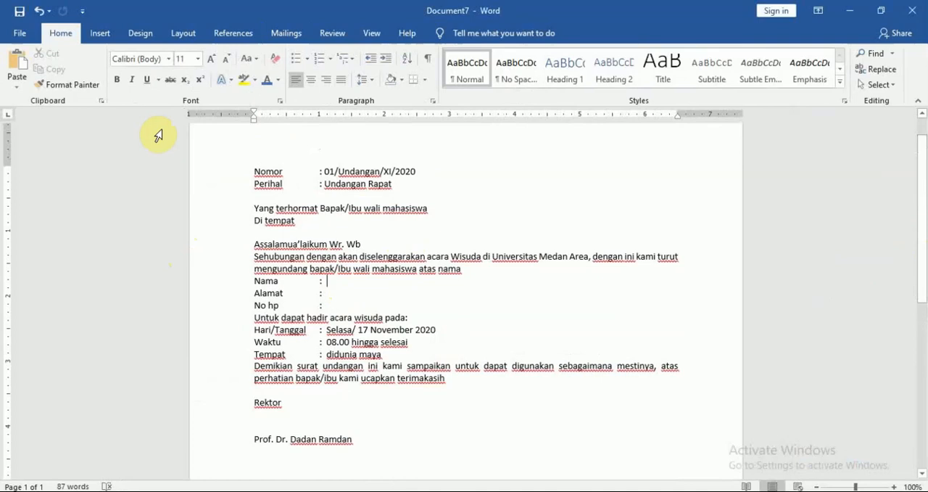
# Start the Step-by-Step Mail Merge Wizard for Letters using the current document and advance to recipient selection.
pyautogui.click(286, 30)
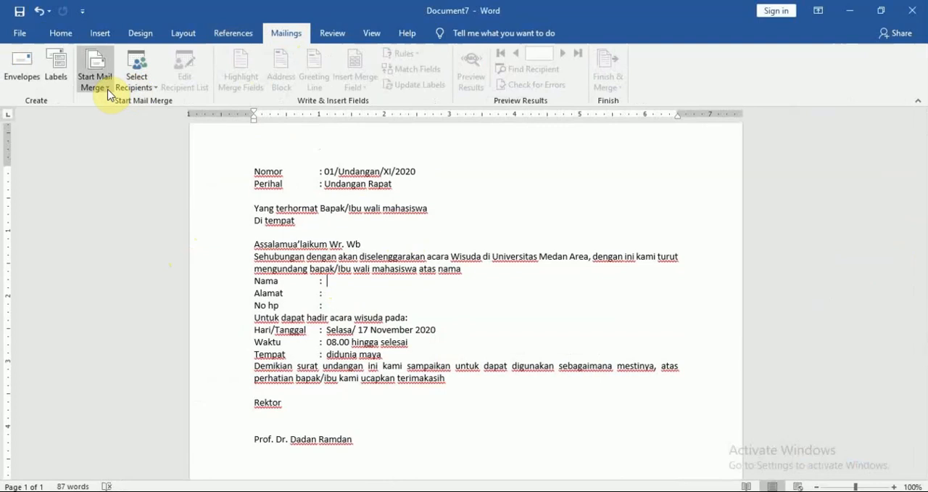
pyautogui.click(108, 91)
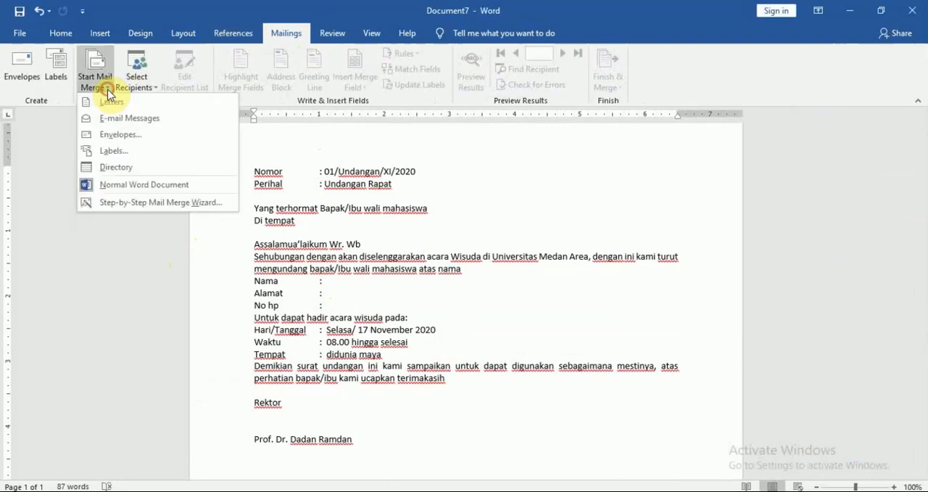
pyautogui.click(145, 207)
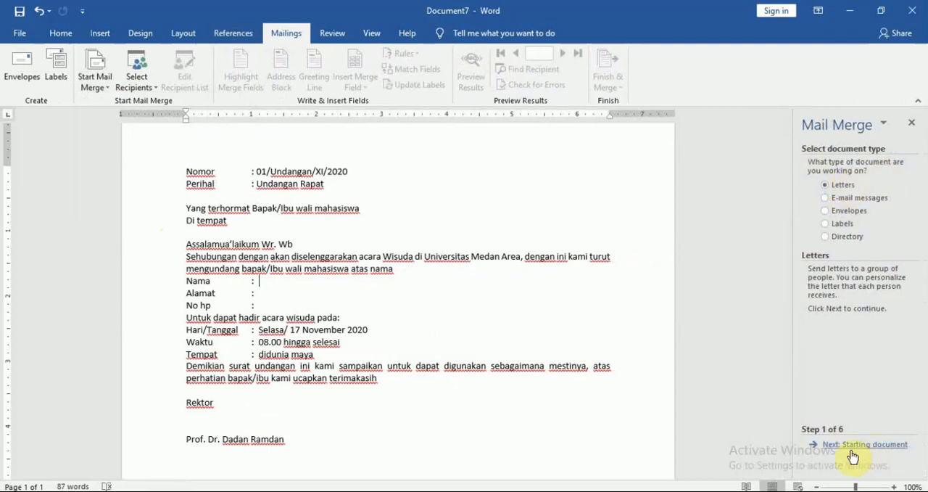
pyautogui.click(874, 445)
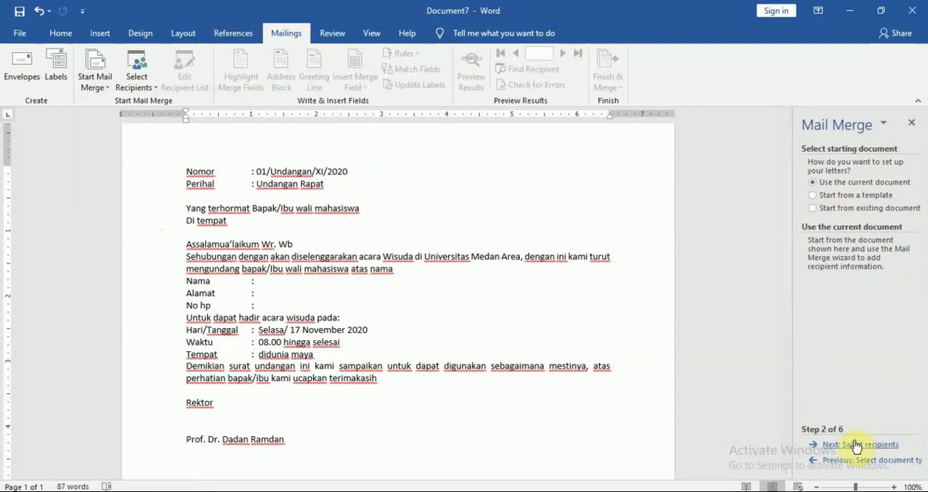
pyautogui.click(881, 445)
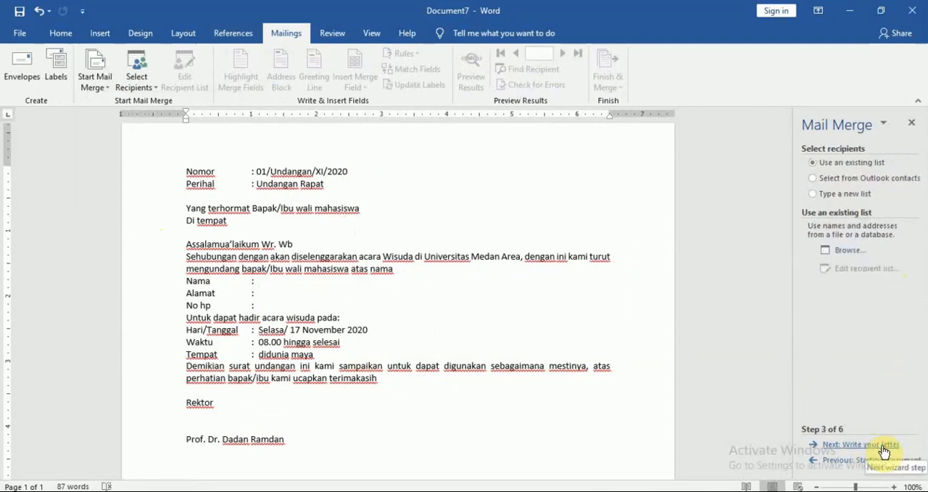
# Choose to use an existing recipient list and browse to the Athir folder on drive D:.
pyautogui.click(835, 196)
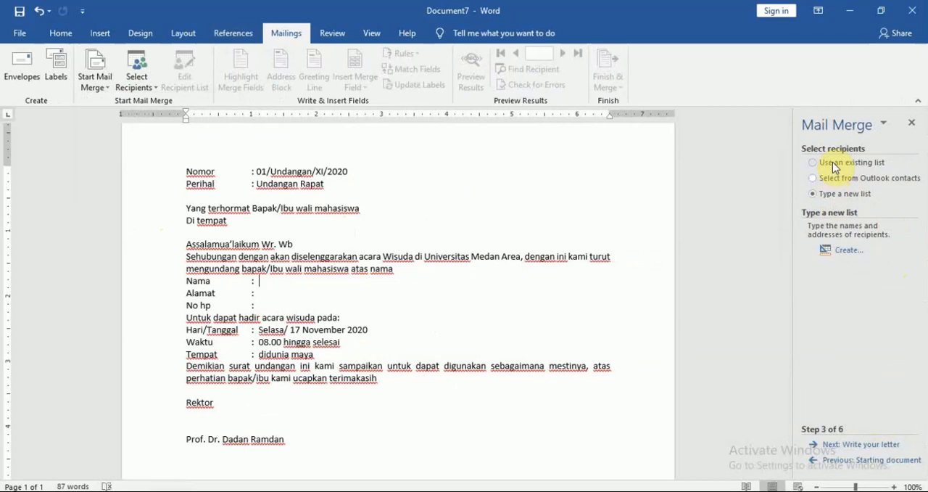
pyautogui.click(832, 161)
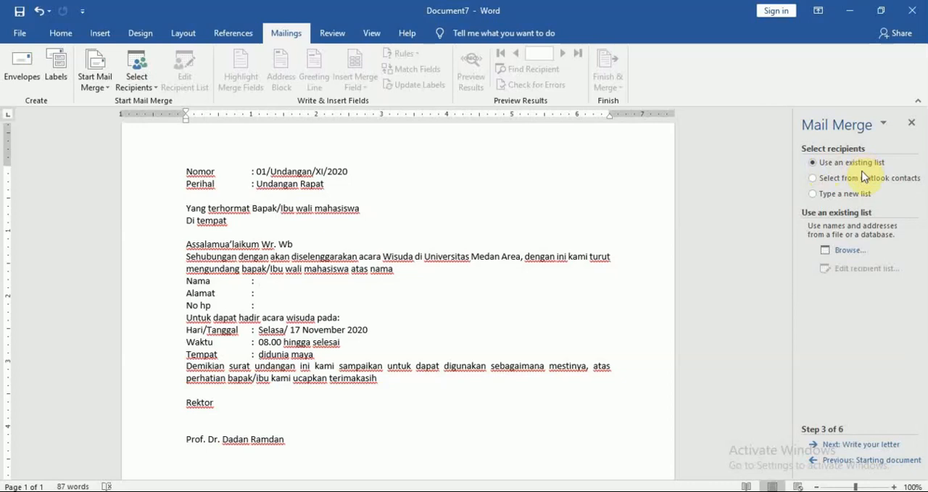
pyautogui.click(850, 250)
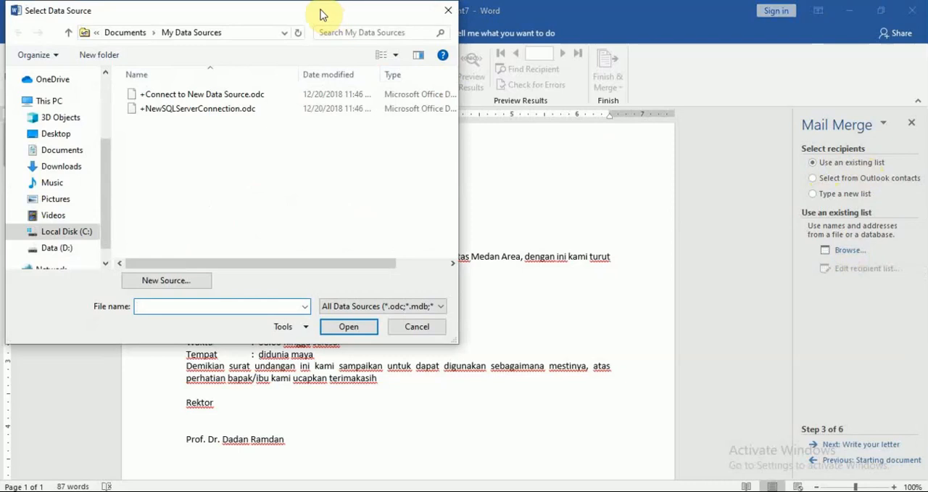
pyautogui.moveTo(322, 15); pyautogui.dragTo(479, 49)
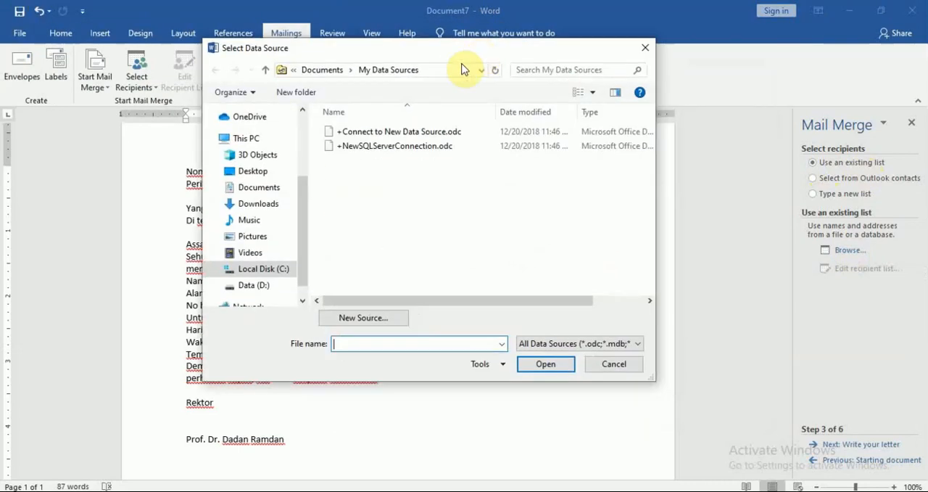
pyautogui.click(254, 287)
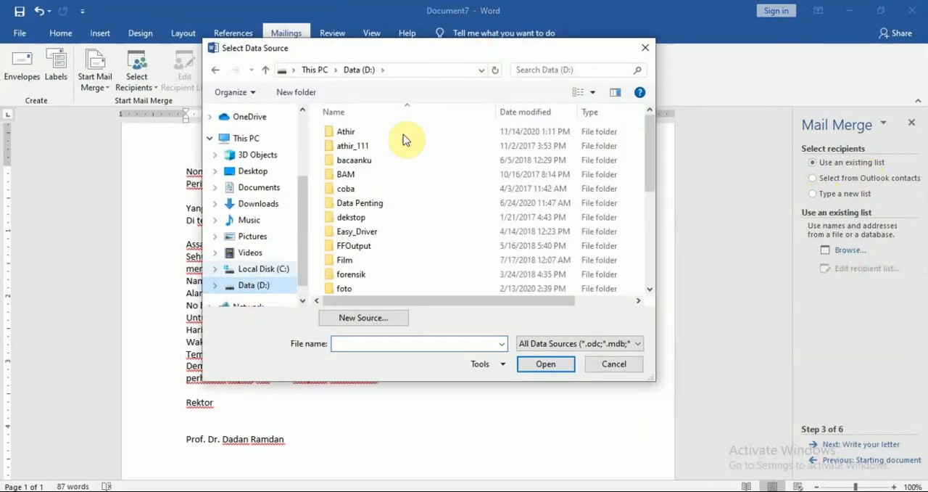
pyautogui.click(366, 132)
pyautogui.doubleClick(366, 133)
# Open the undangan1.xlsx workbook from the Athir folder as the recipient data source.
pyautogui.click(503, 220)
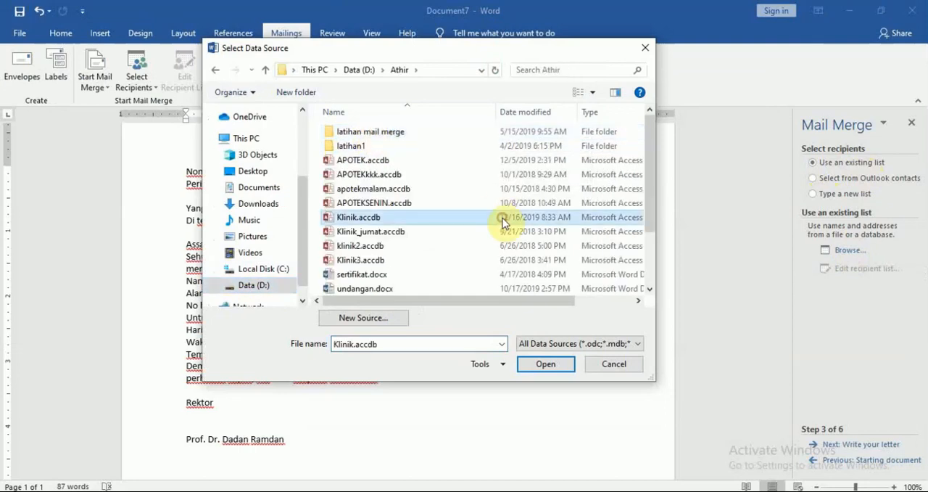
pyautogui.scroll(-2, 505, 223)
pyautogui.click(506, 218)
pyautogui.press('Down')
pyautogui.press('Down')
pyautogui.press('Down')
pyautogui.press('Down')
pyautogui.press('Down')
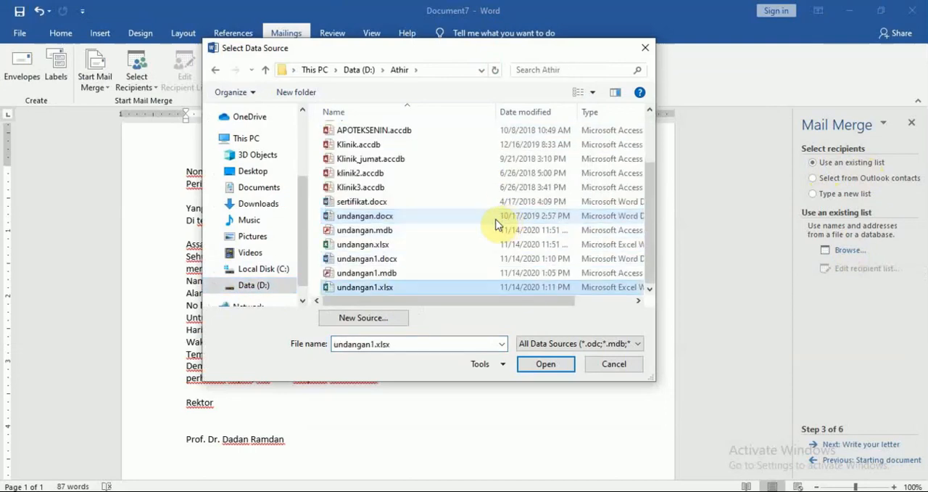
pyautogui.click(388, 288)
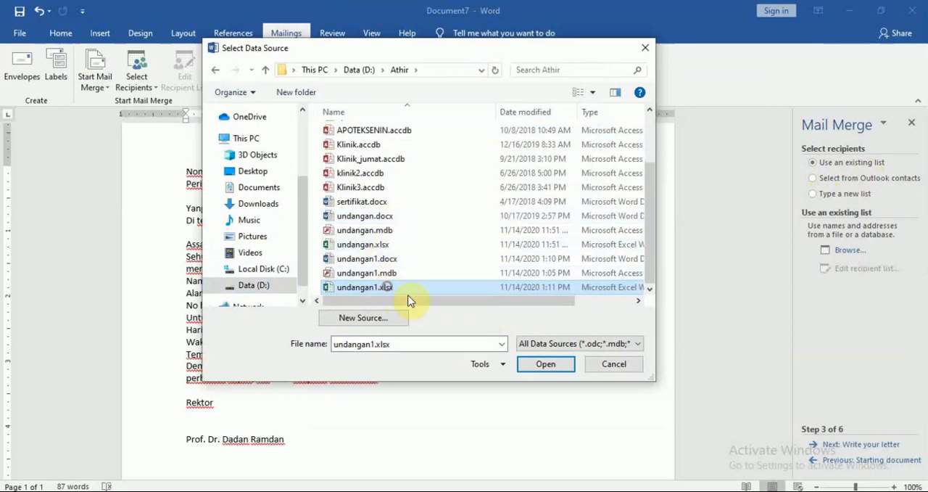
pyautogui.click(478, 274)
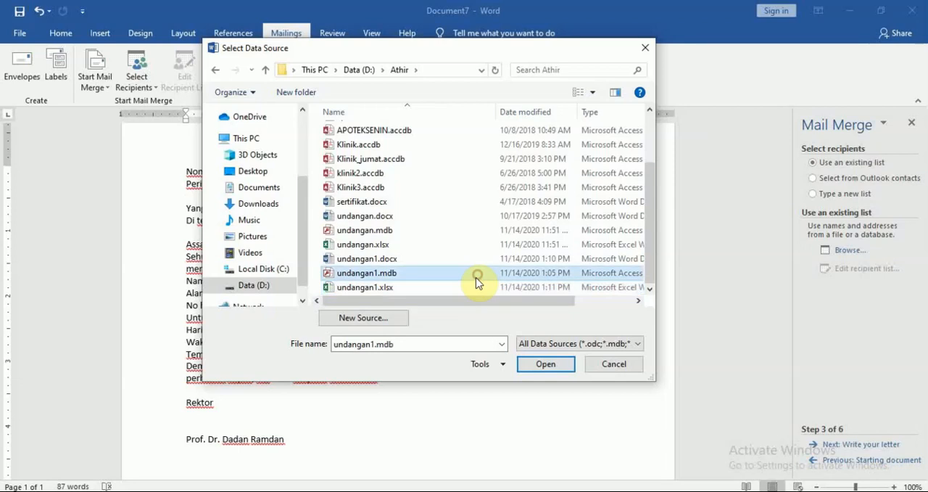
pyautogui.click(468, 287)
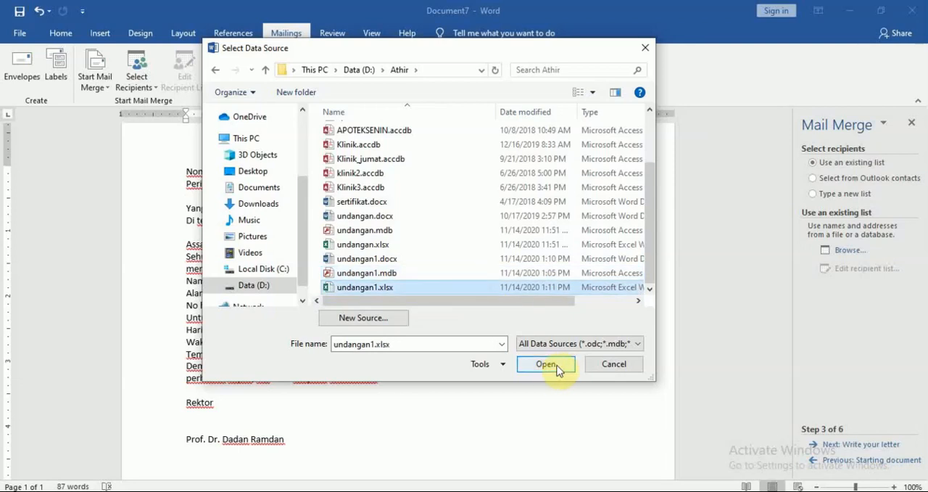
pyautogui.click(546, 364)
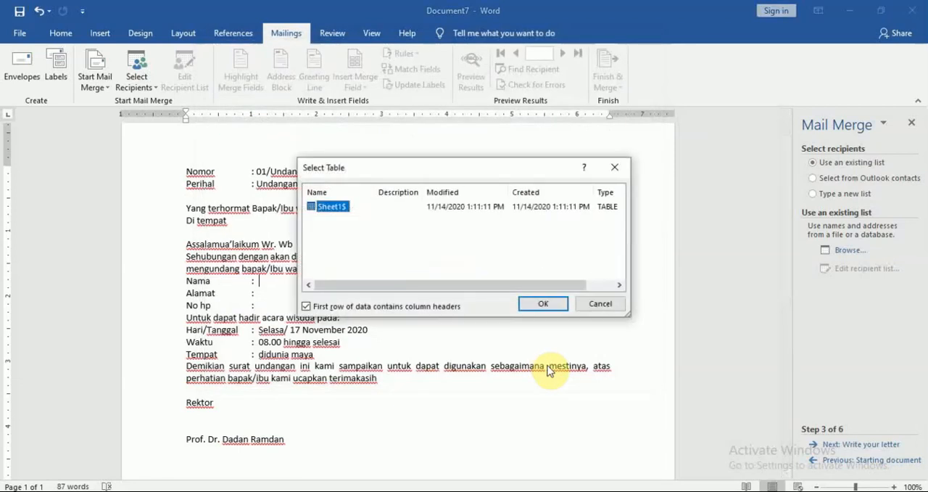
# Use Sheet1$ with column headers as the recipient table, accept all listed recipients, and advance to writing the letter.
pyautogui.moveTo(472, 168); pyautogui.dragTo(469, 165)
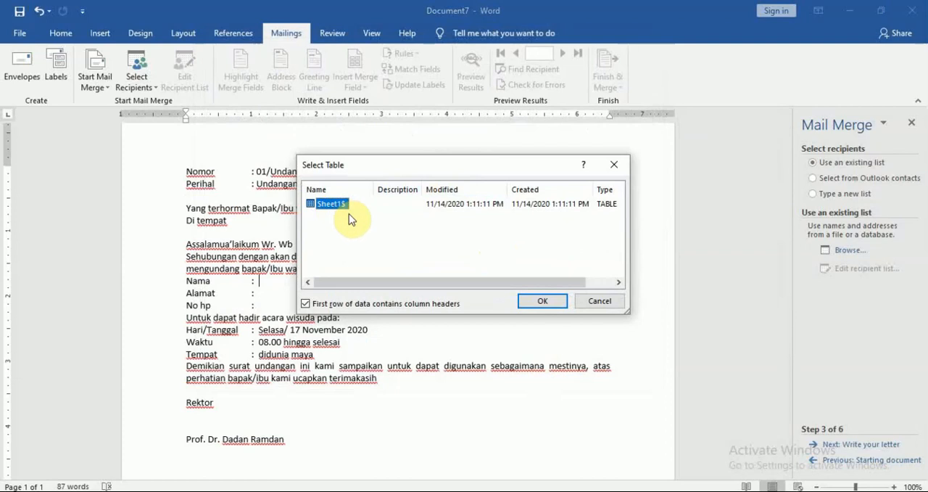
pyautogui.click(544, 303)
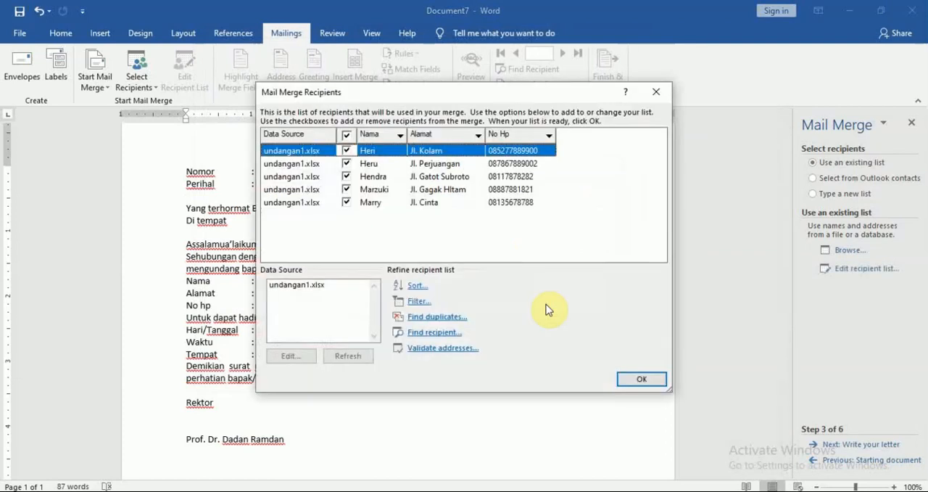
pyautogui.moveTo(468, 93); pyautogui.dragTo(457, 117)
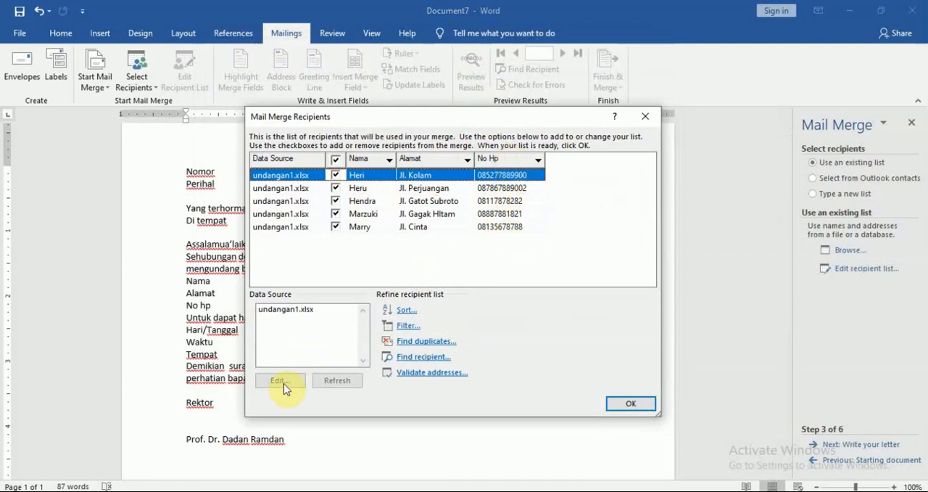
pyautogui.click(279, 310)
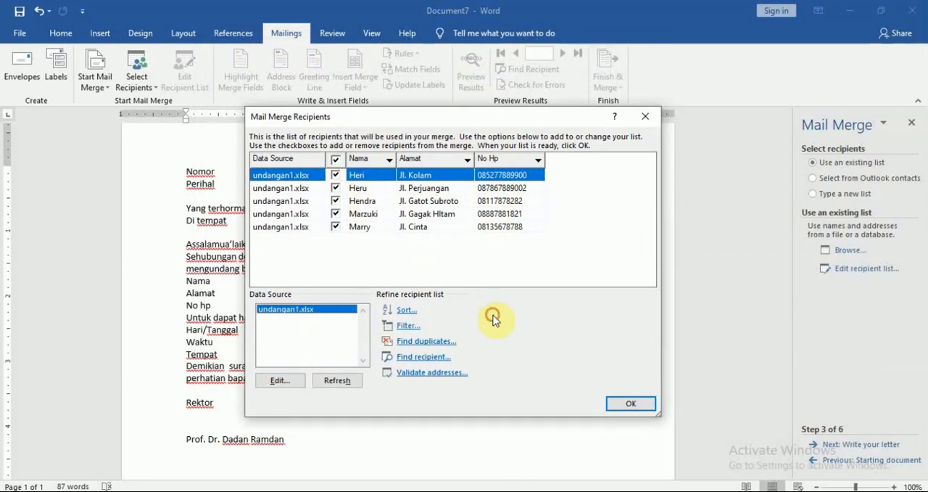
pyautogui.click(631, 404)
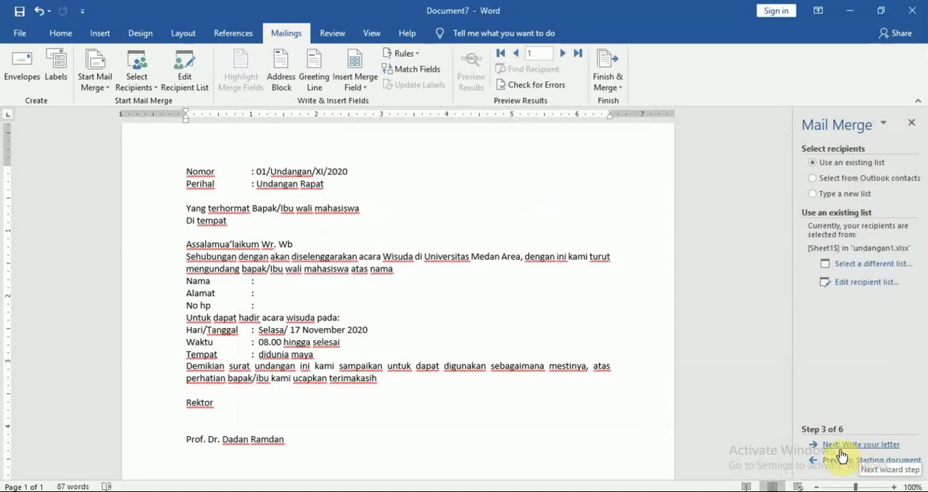
pyautogui.click(872, 446)
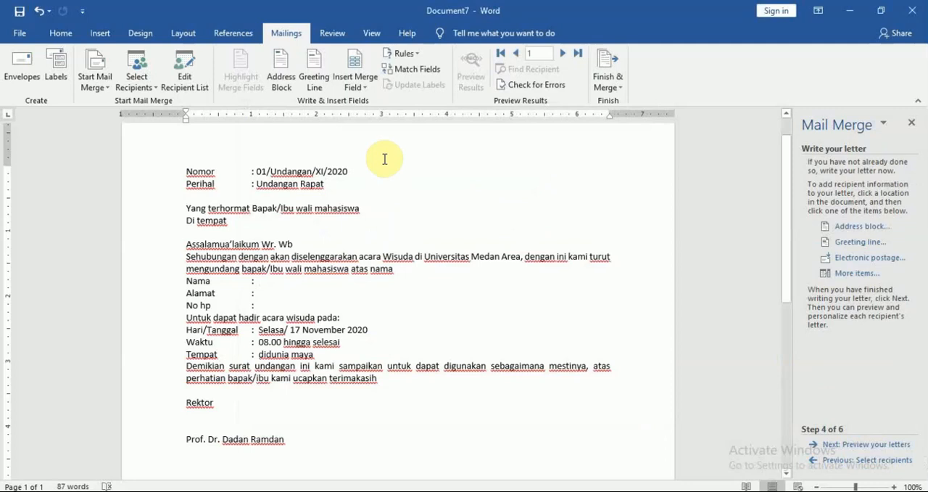
# Insert the Nama, Alamat and No_Hp merge fields after the matching labels in the letter.
pyautogui.click(356, 85)
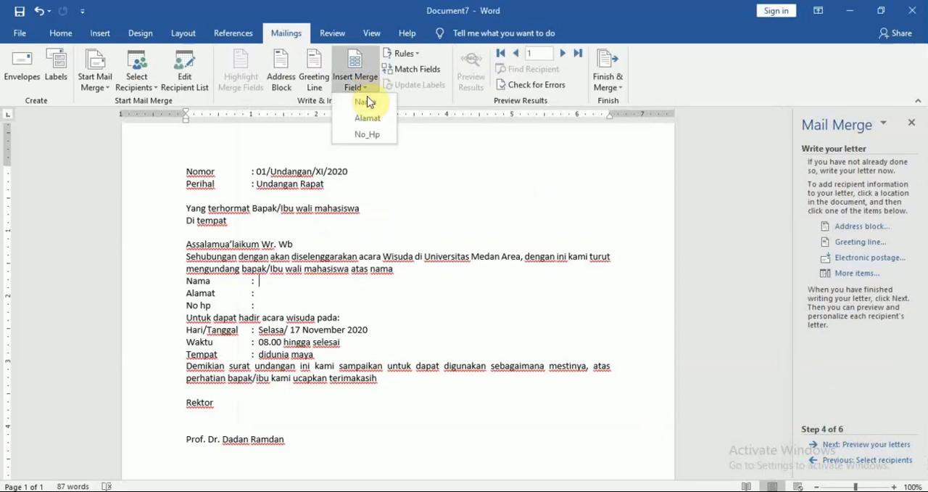
pyautogui.click(367, 101)
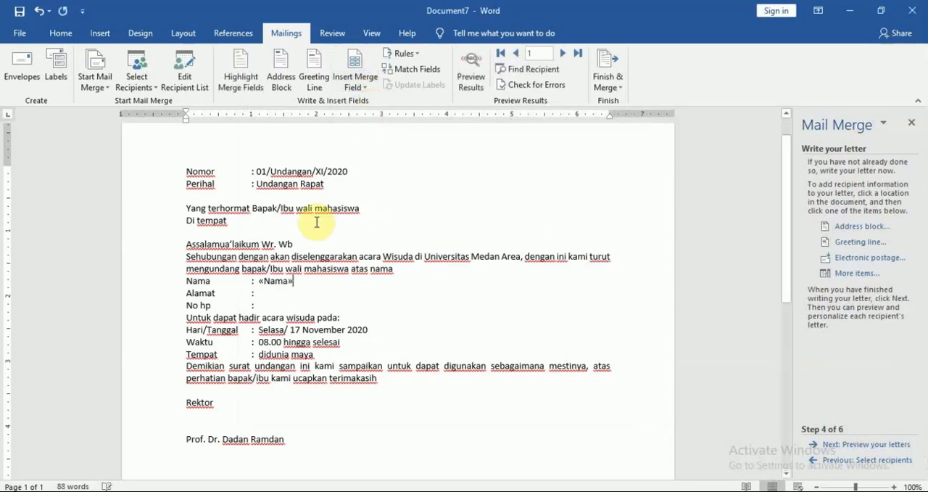
pyautogui.click(282, 290)
pyautogui.click(368, 88)
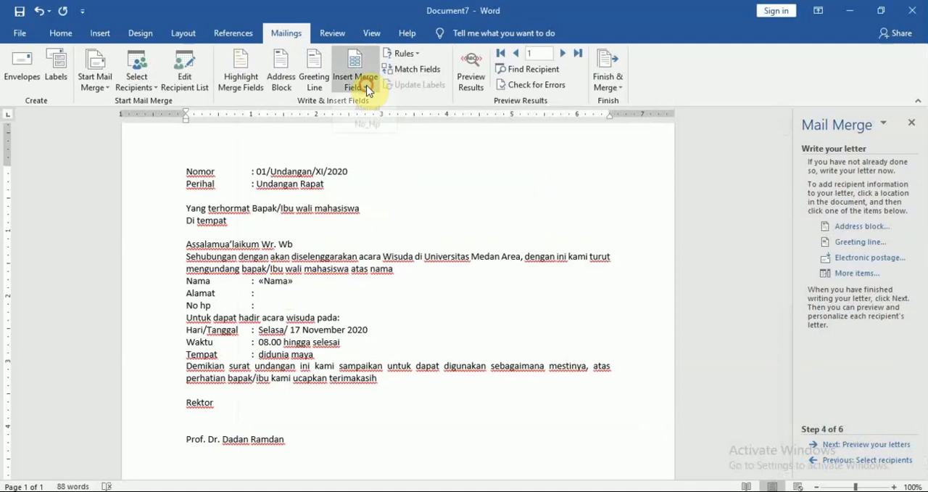
pyautogui.click(368, 113)
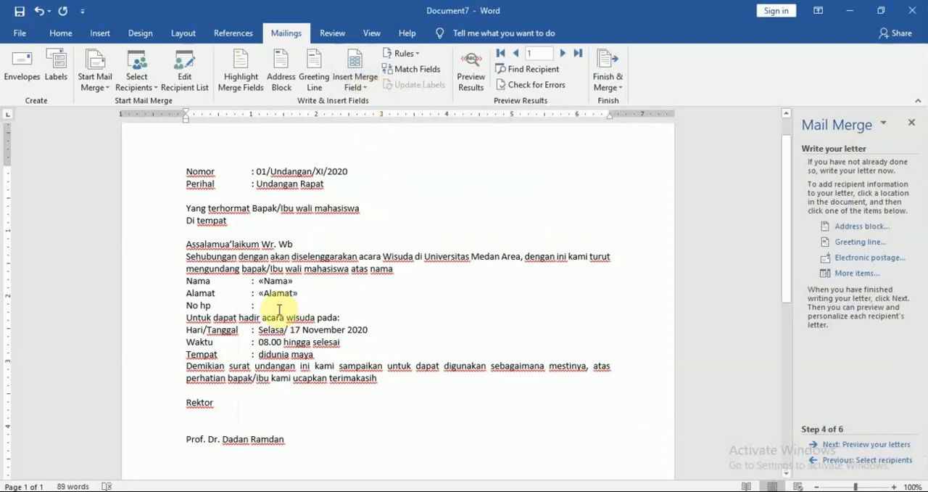
pyautogui.click(362, 88)
pyautogui.click(366, 134)
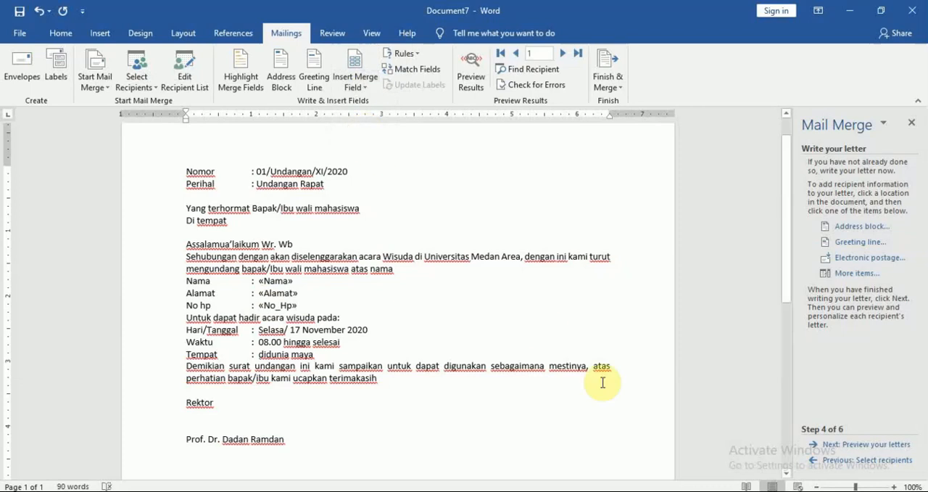
# Preview the merged letters from recipient 1 through recipient 5, and advance the wizard to completing the merge.
pyautogui.click(838, 445)
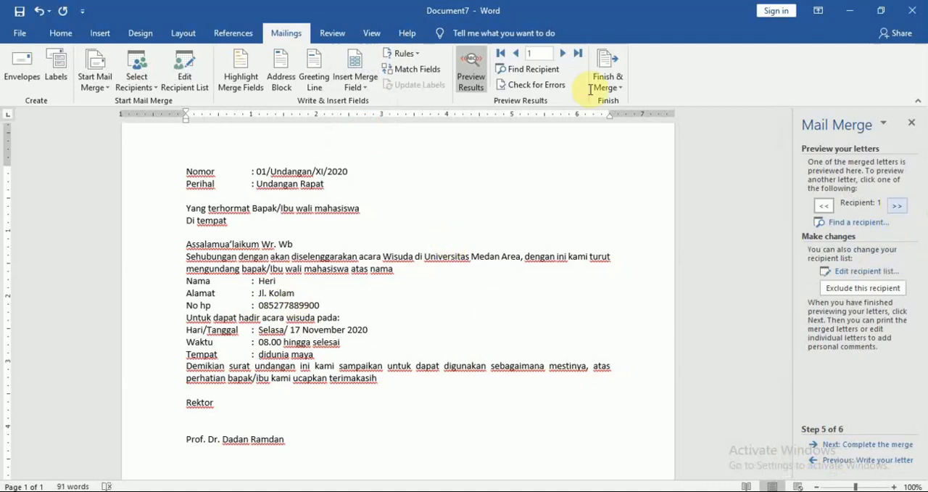
pyautogui.click(564, 52)
pyautogui.click(564, 52)
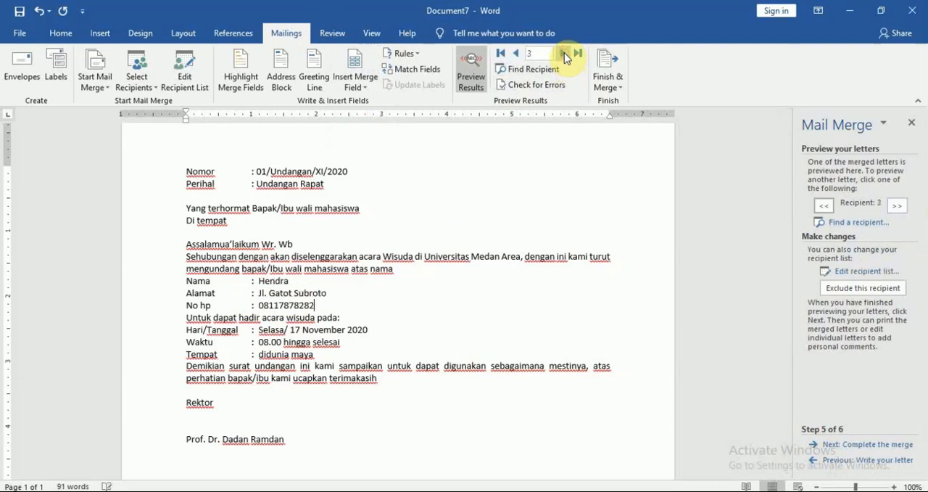
pyautogui.click(564, 52)
pyautogui.click(565, 54)
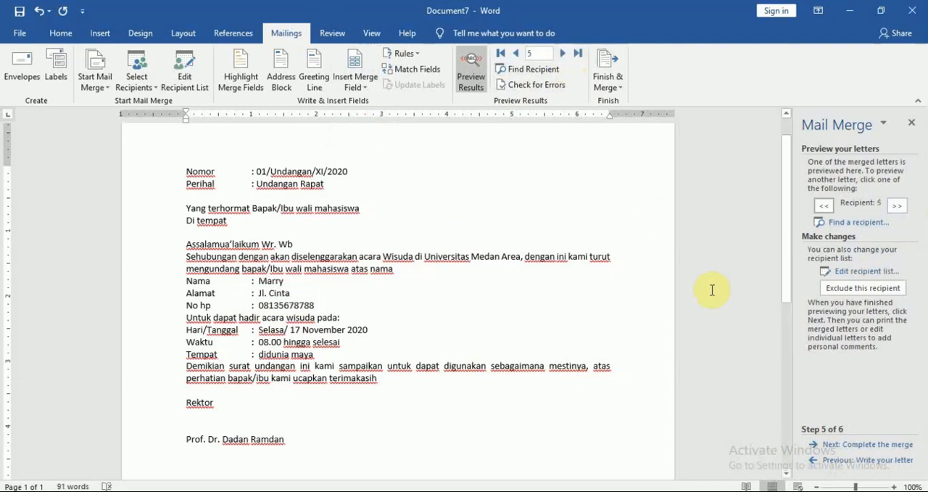
pyautogui.click(860, 444)
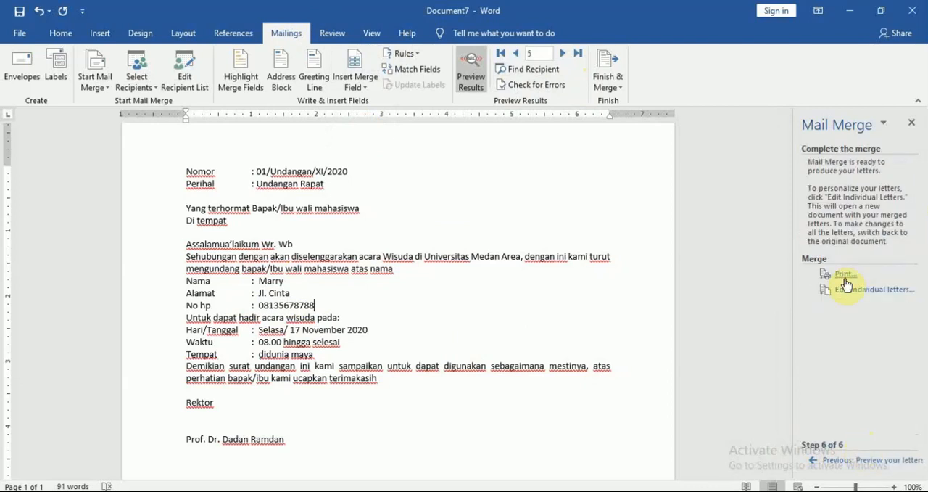